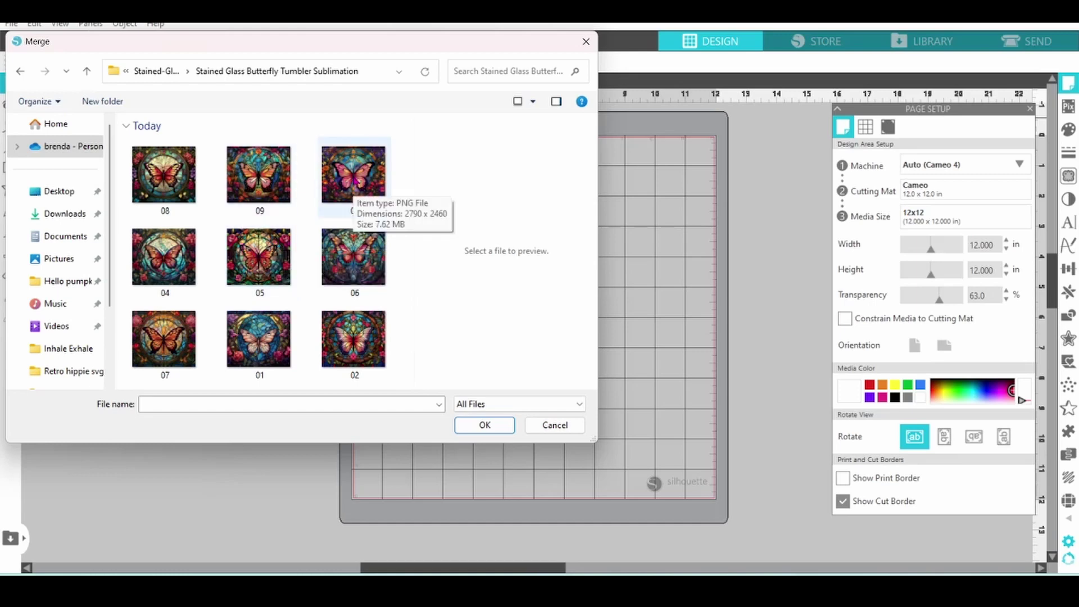
# Merge the pink butterfly stained-glass PNG into the design and place it off the mat on its left side
pyautogui.doubleClick(355, 181)
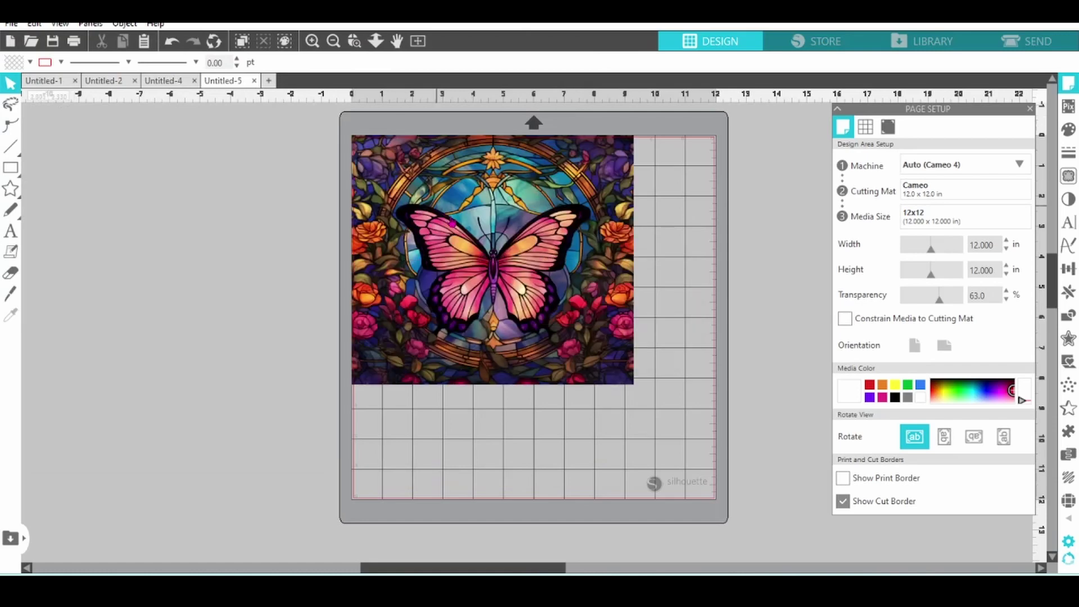
pyautogui.moveTo(416, 222); pyautogui.dragTo(137, 223)
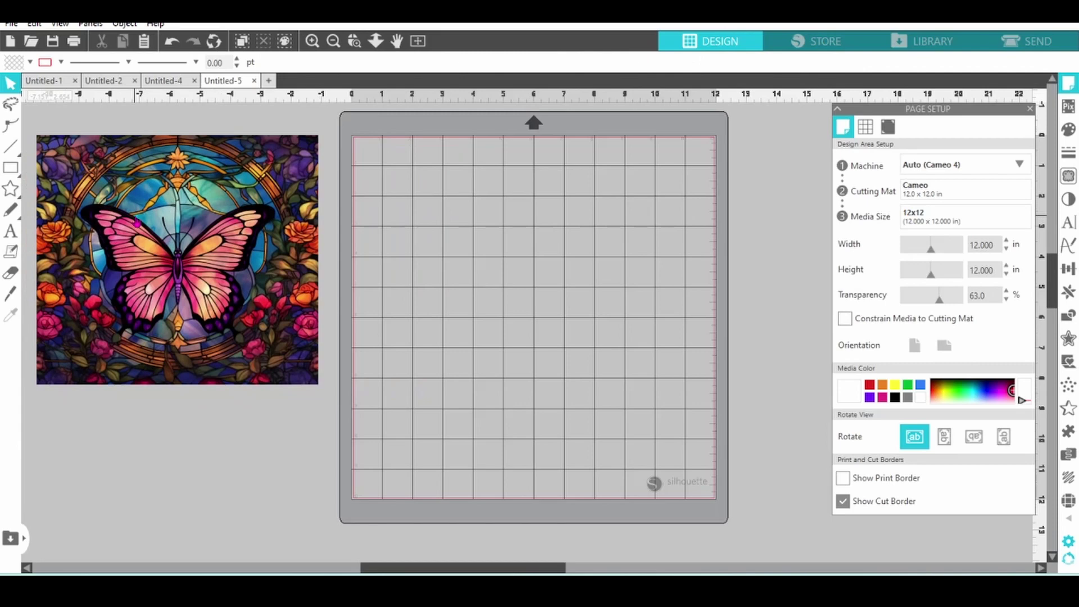
# Draw a rectangle on the mat and set its size to 5 in wide by 10 in high
pyautogui.click(10, 170)
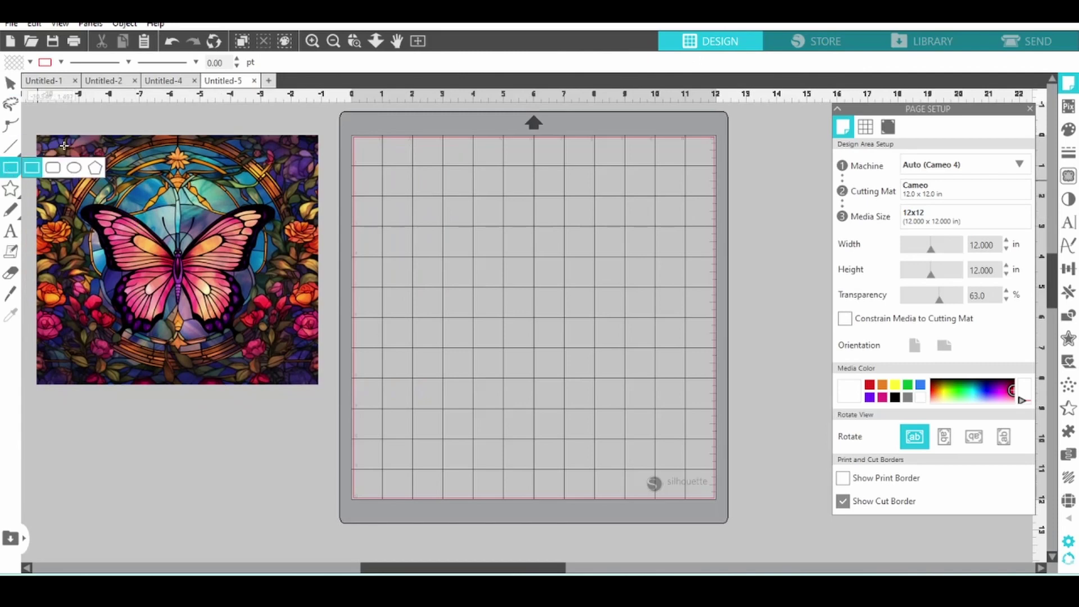
pyautogui.moveTo(413, 155); pyautogui.dragTo(595, 468)
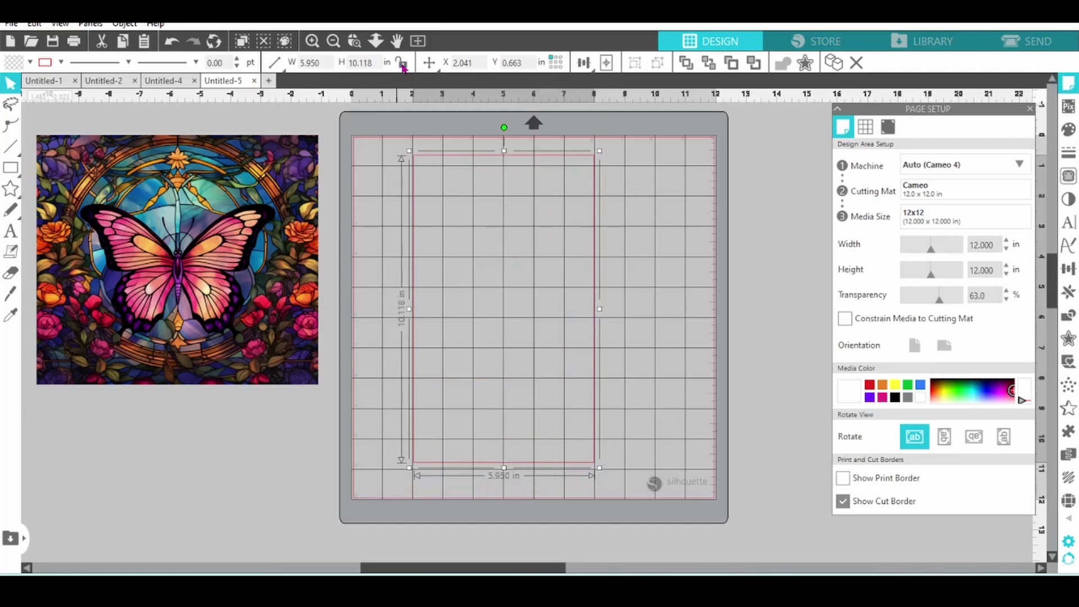
pyautogui.click(328, 63)
pyautogui.write('5')
pyautogui.press('Return')
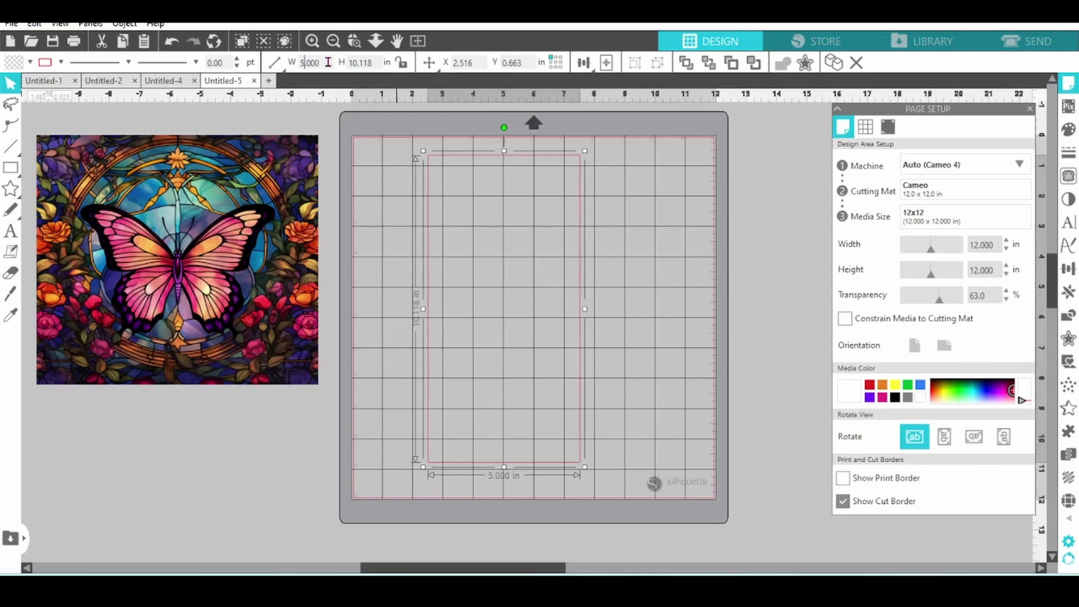
pyautogui.click(378, 62)
pyautogui.write('10')
pyautogui.press('Return')
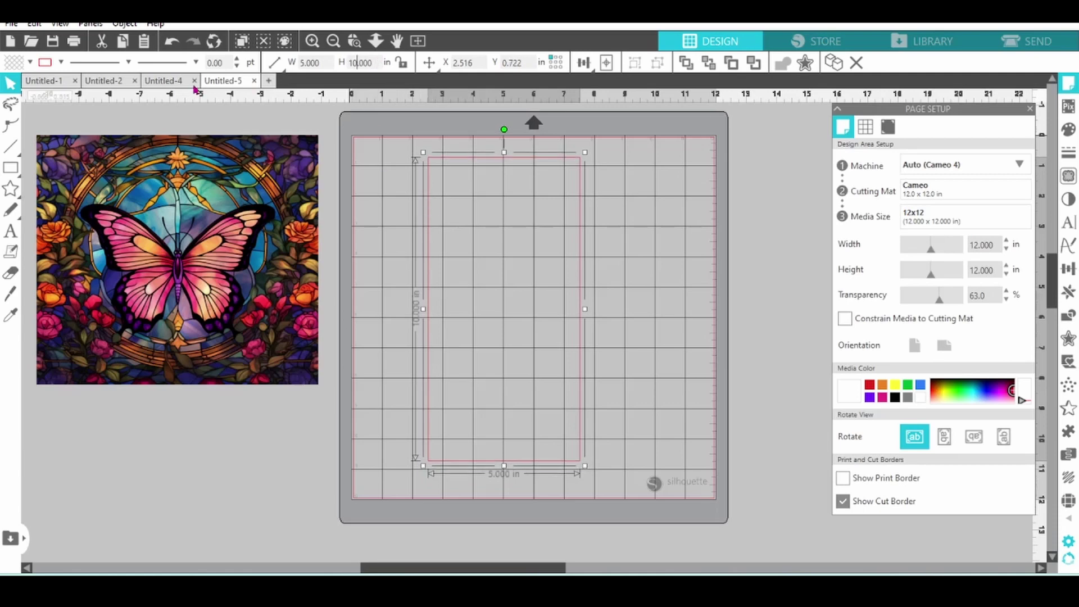
# Fill the 5 x 10 in rectangle with dark charcoal and move it nearer the mat's upper left
pyautogui.click(29, 62)
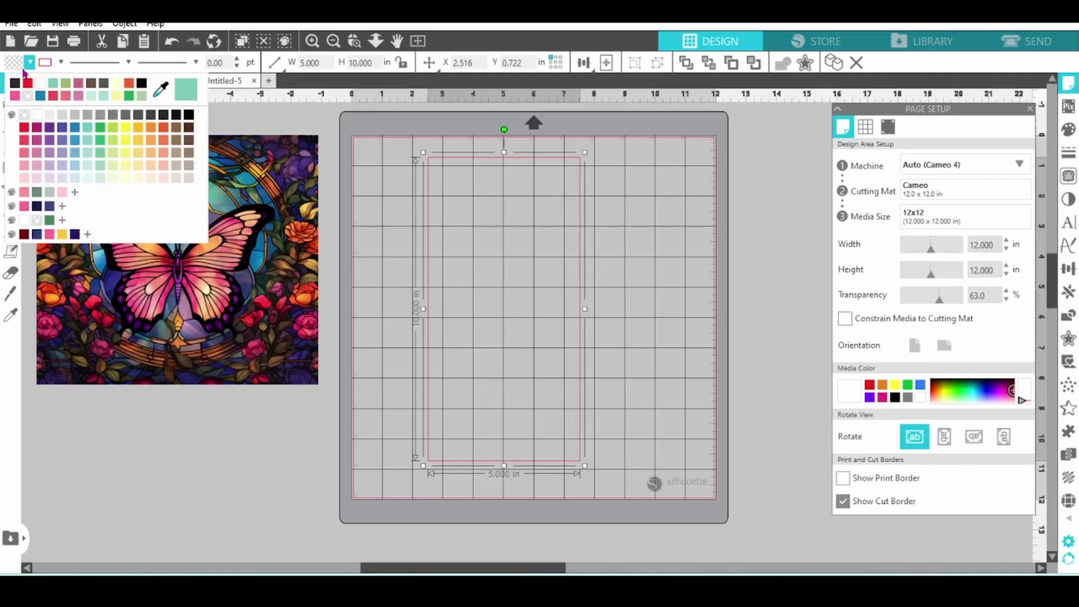
pyautogui.click(14, 92)
pyautogui.moveTo(474, 255); pyautogui.dragTo(438, 240)
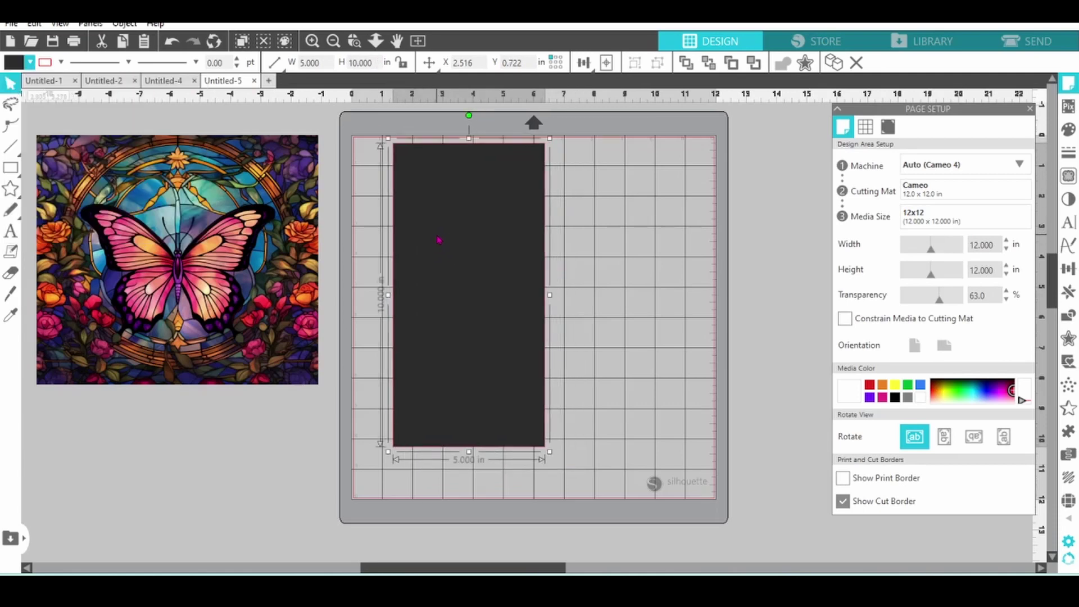
# Scale the butterfly image to 4.5 in high with its aspect ratio locked and reposition it beside the mat
pyautogui.moveTo(297, 264); pyautogui.dragTo(310, 287)
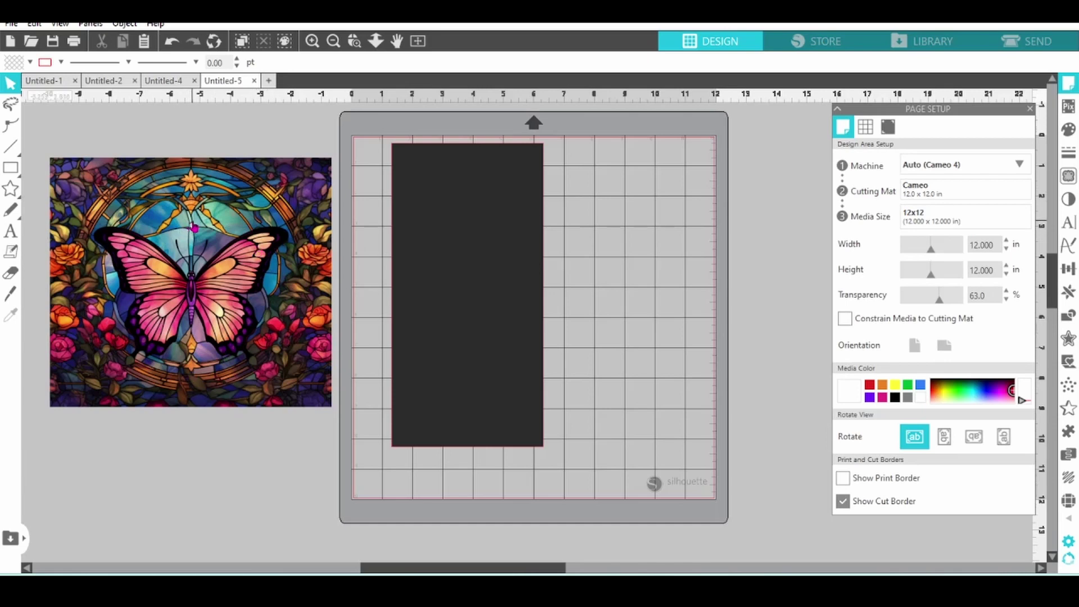
pyautogui.click(193, 227)
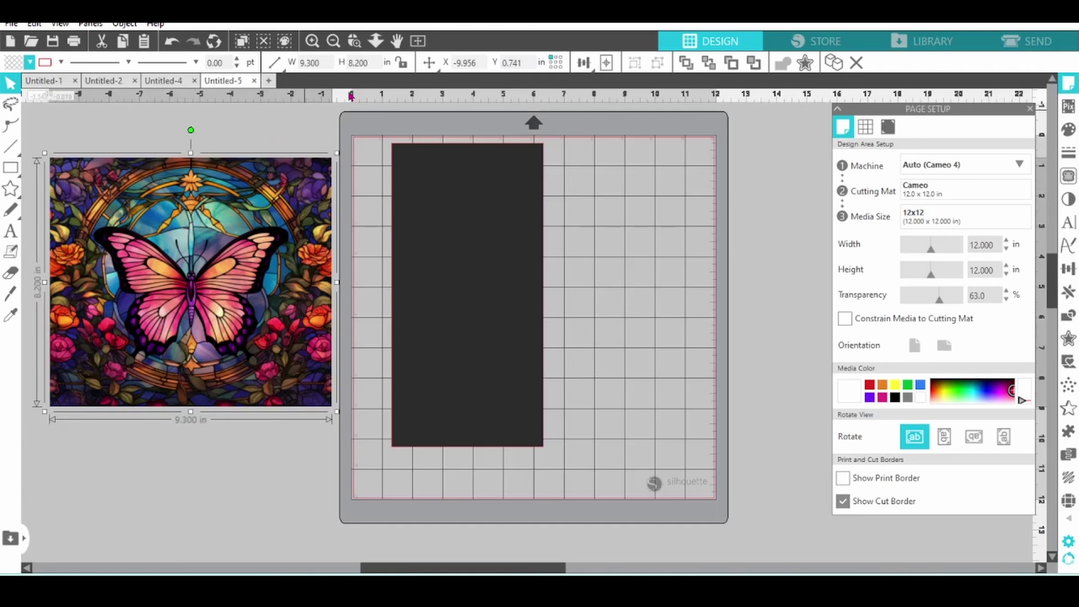
pyautogui.click(402, 63)
pyautogui.doubleClick(371, 62)
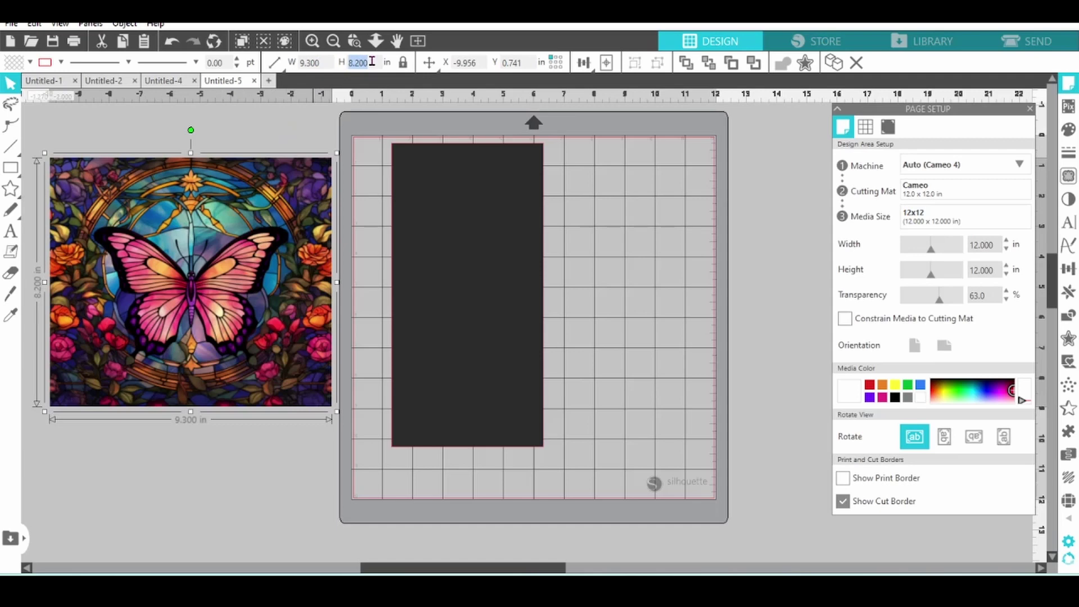
pyautogui.write('4.5')
pyautogui.press('Return')
pyautogui.moveTo(169, 270); pyautogui.dragTo(205, 223)
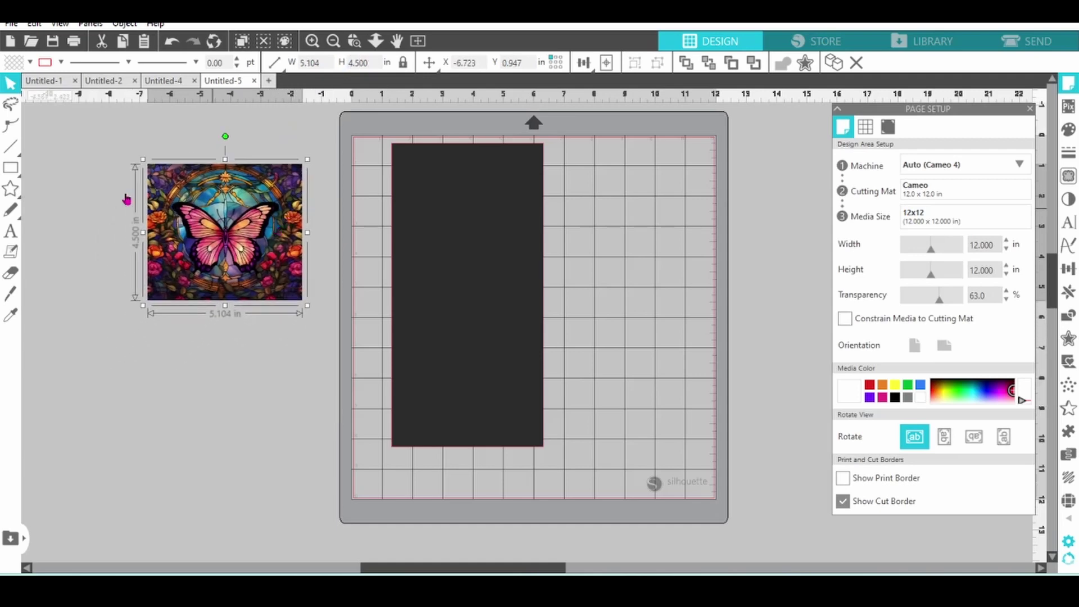
# Draw a square below the butterfly image and set its width and height to 4.5 in
pyautogui.click(31, 169)
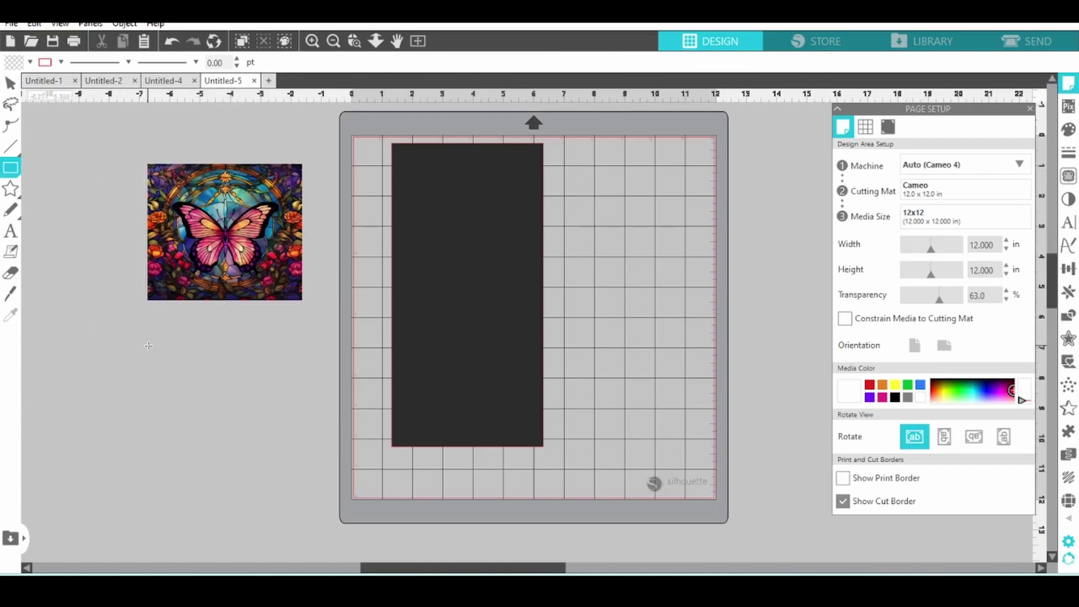
pyautogui.moveTo(149, 345); pyautogui.dragTo(268, 448)
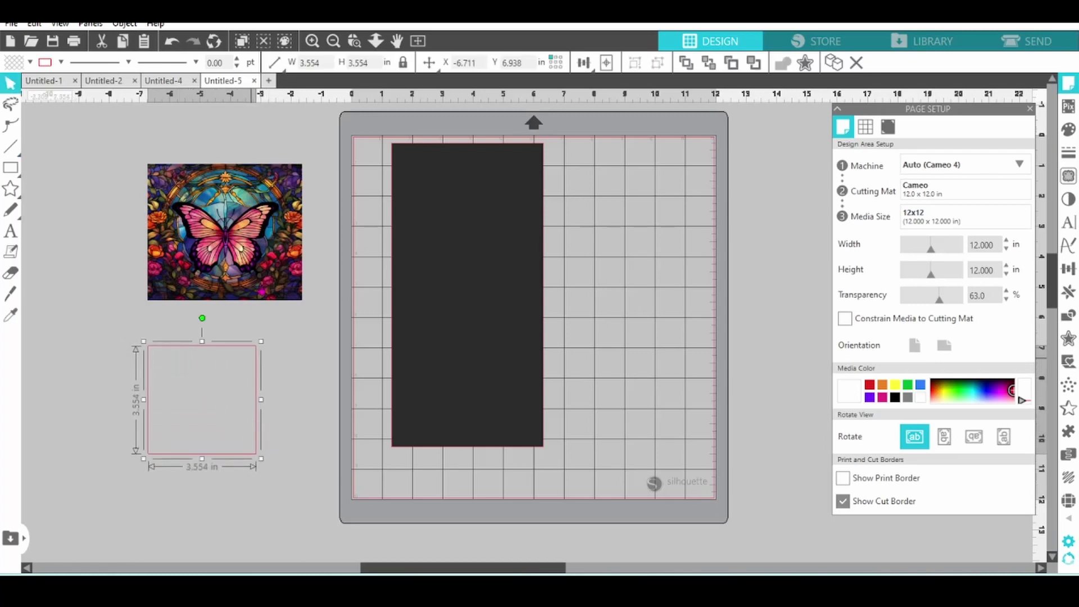
pyautogui.click(325, 65)
pyautogui.write('4.500')
pyautogui.press('Return')
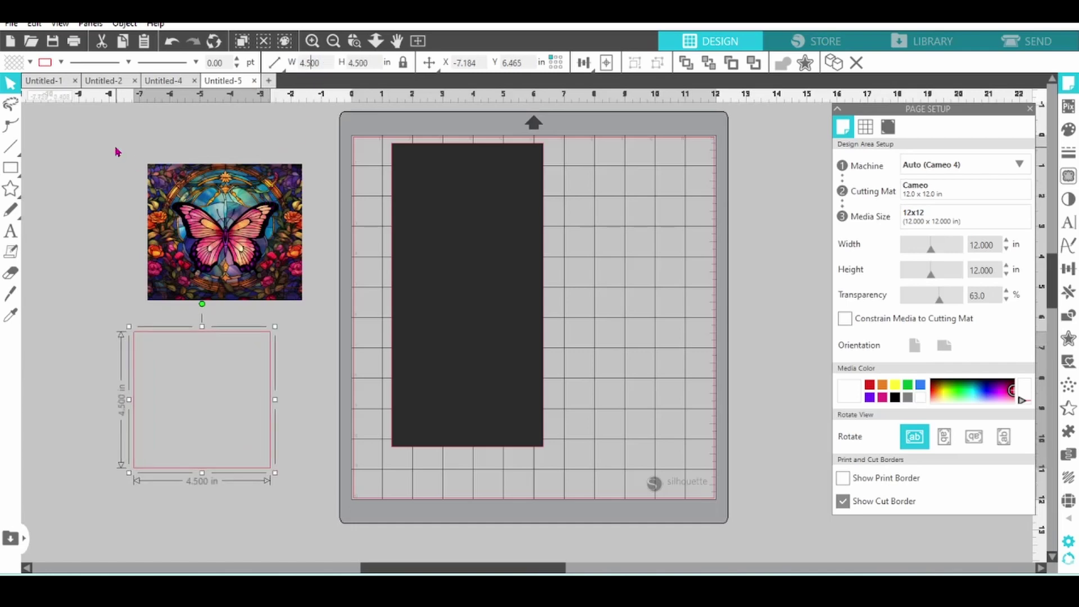
# Centre the butterfly image and the 4.5 in square on each other and crop the image to the square
pyautogui.moveTo(117, 151); pyautogui.dragTo(225, 373)
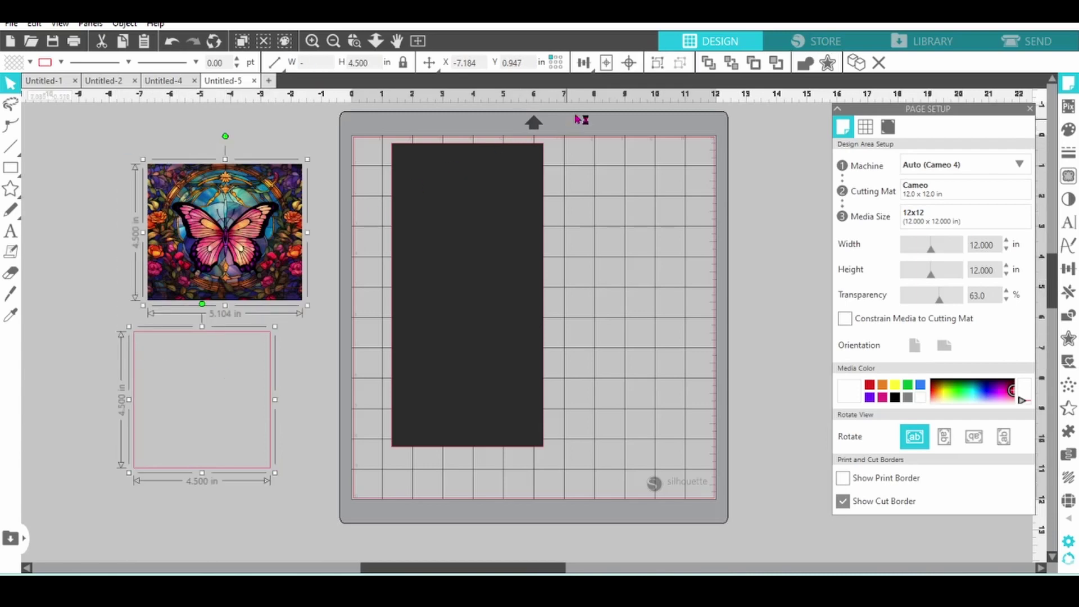
pyautogui.click(629, 63)
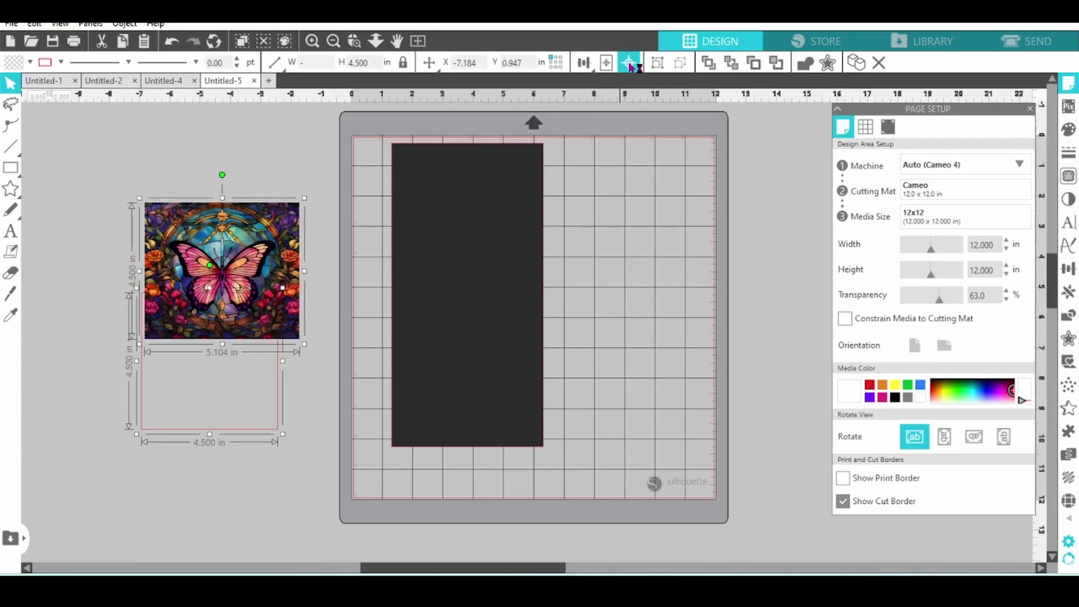
pyautogui.click(1067, 319)
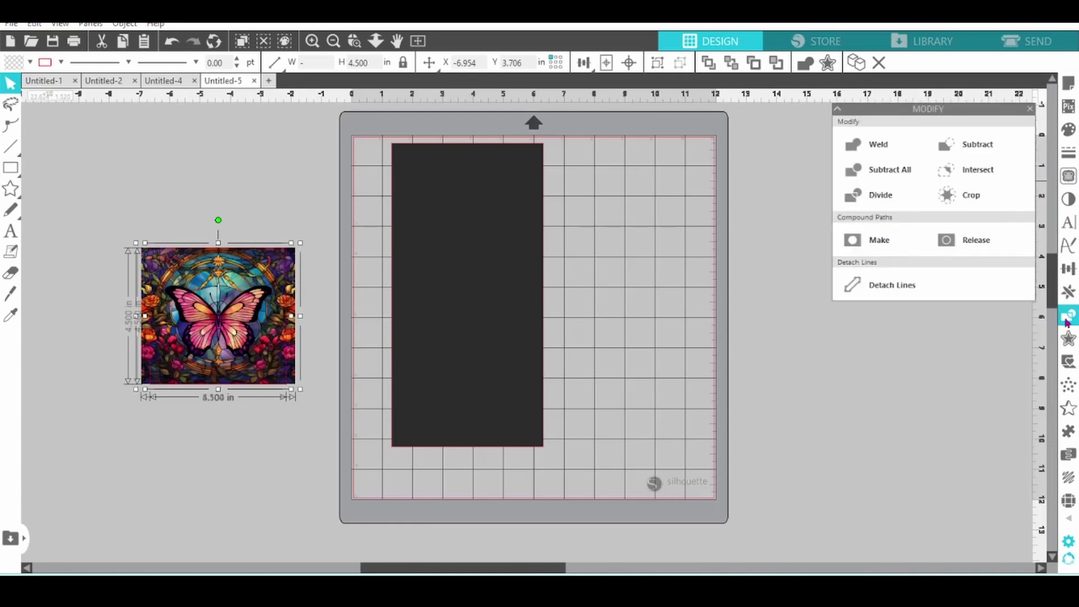
pyautogui.click(970, 198)
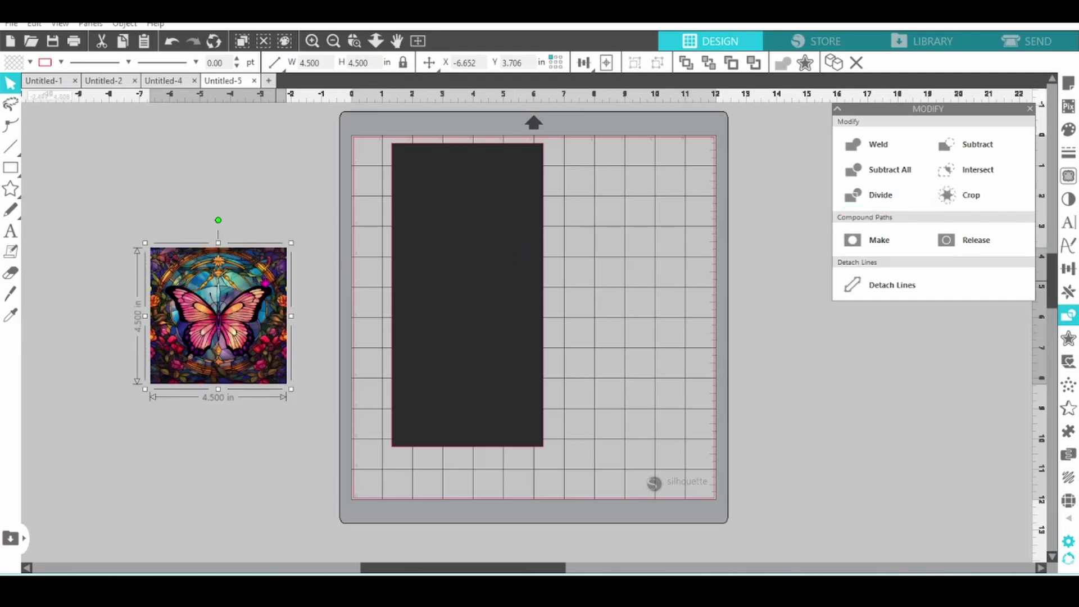
# Test the cropped butterfly image on the lower half of the dark rectangle and return it beside the mat
pyautogui.moveTo(231, 290); pyautogui.dragTo(479, 351)
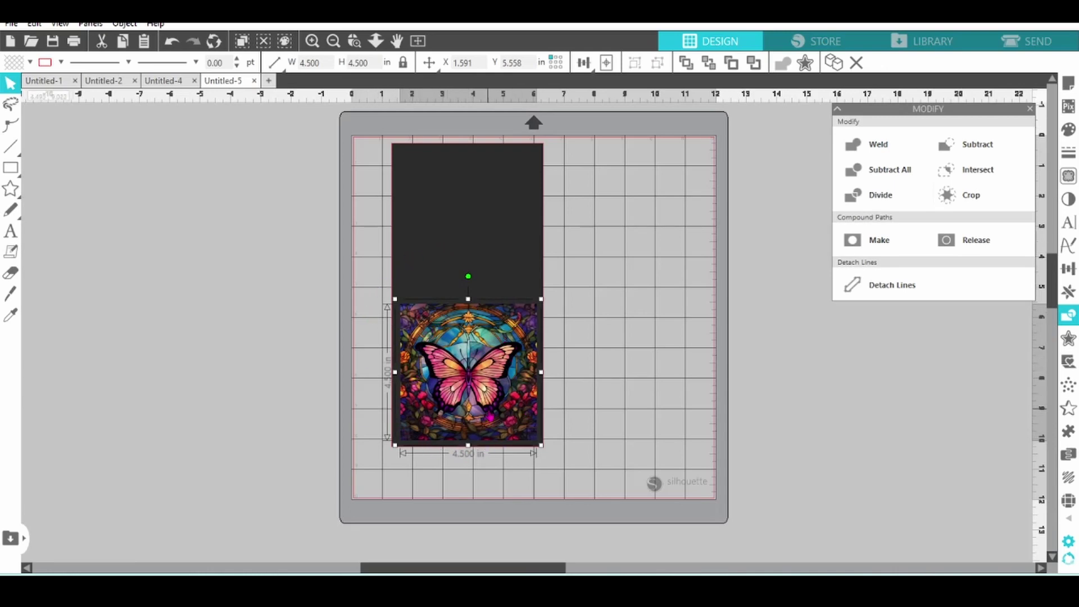
pyautogui.moveTo(491, 416); pyautogui.dragTo(252, 281)
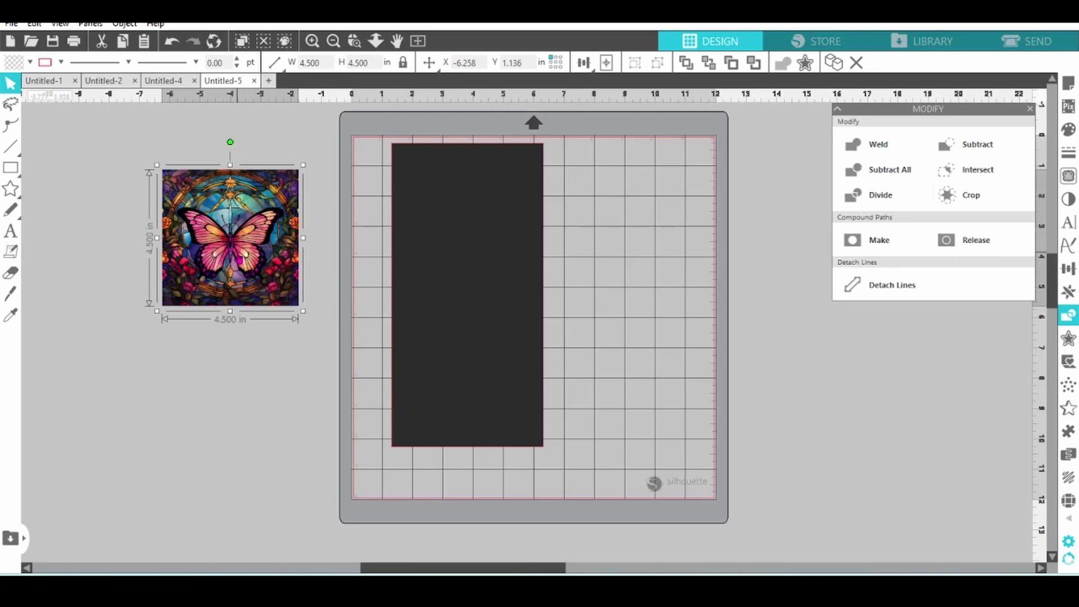
# Draw a square below the cropped butterfly image and set its width and height to 4 in
pyautogui.moveTo(14, 169)
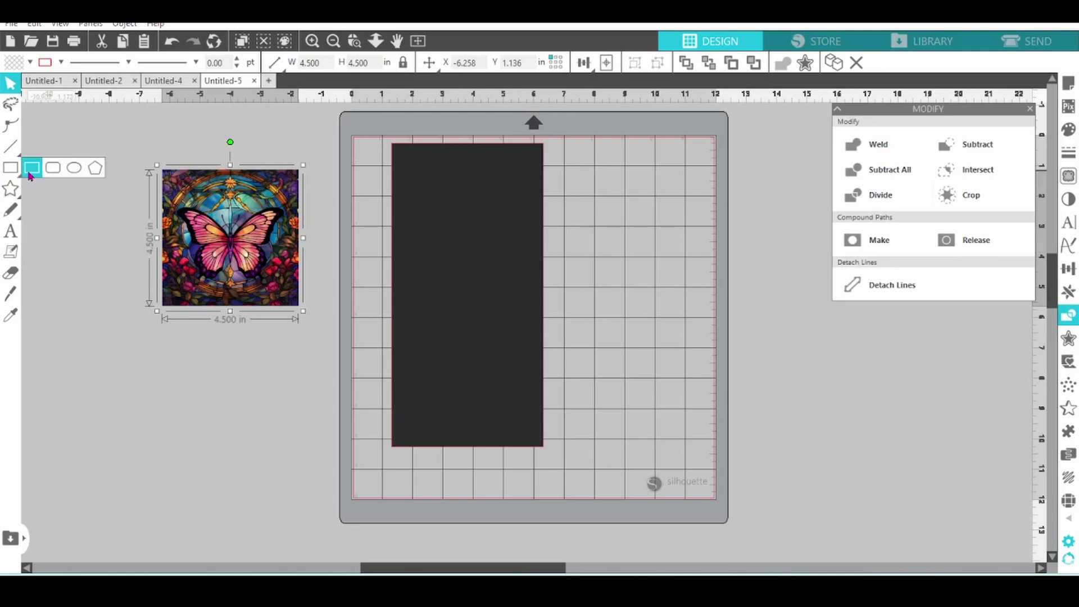
pyautogui.click(29, 172)
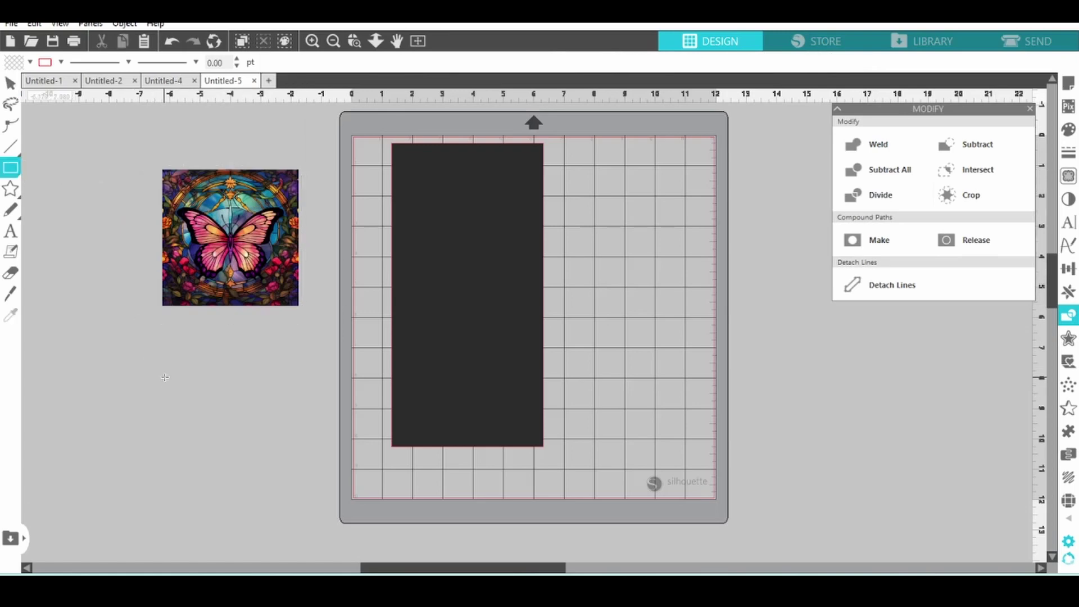
pyautogui.moveTo(164, 377); pyautogui.dragTo(268, 464)
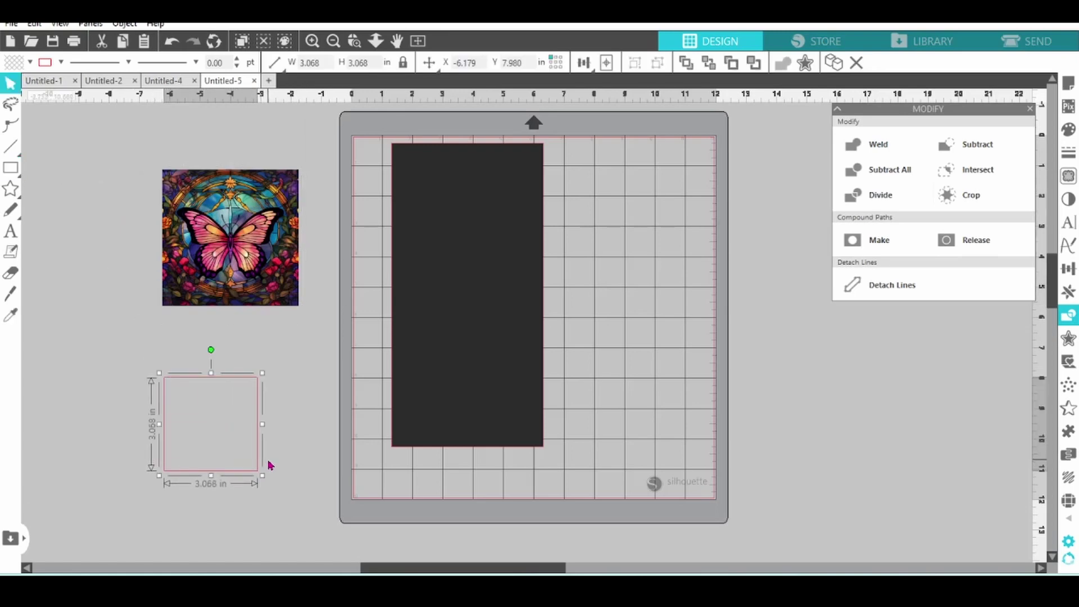
pyautogui.doubleClick(321, 63)
pyautogui.write('4')
pyautogui.press('Return')
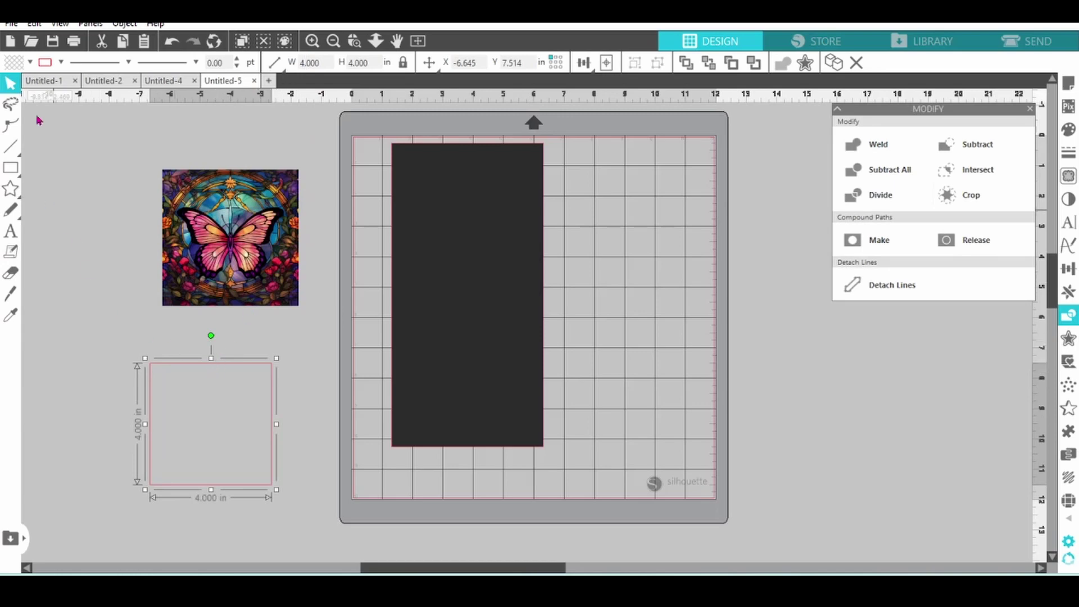
# Fill the 4 in square with dark charcoal and move it left to leave room beside it
pyautogui.click(30, 63)
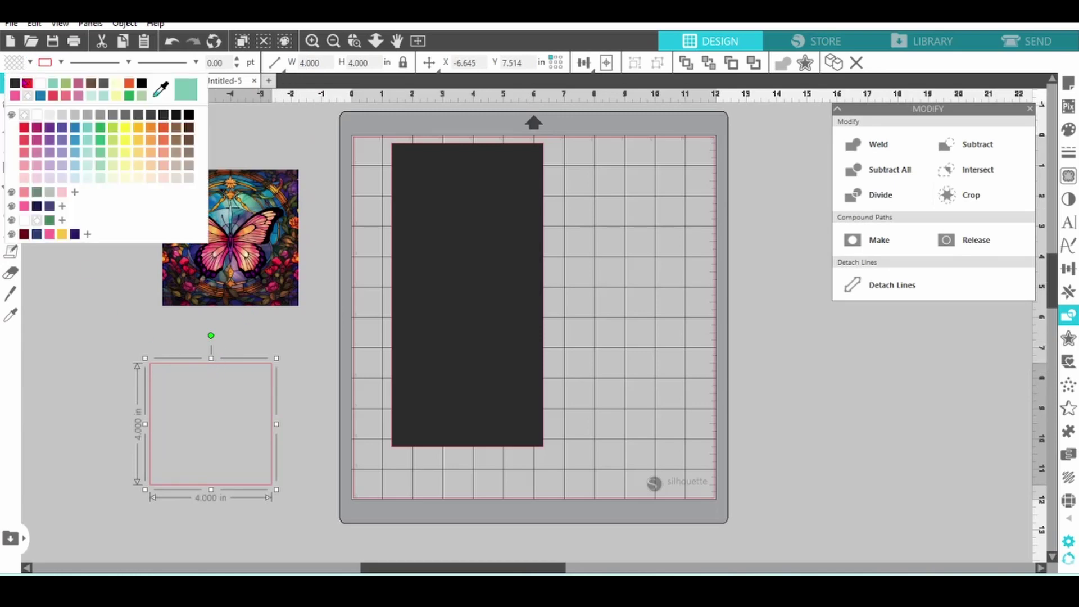
pyautogui.click(15, 85)
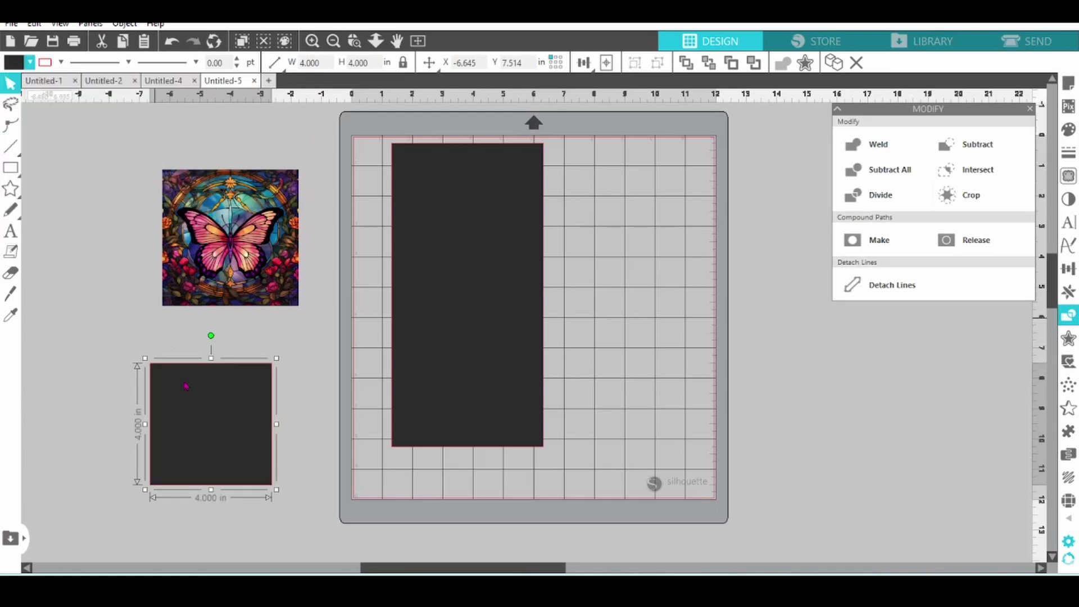
pyautogui.moveTo(197, 410); pyautogui.dragTo(140, 405)
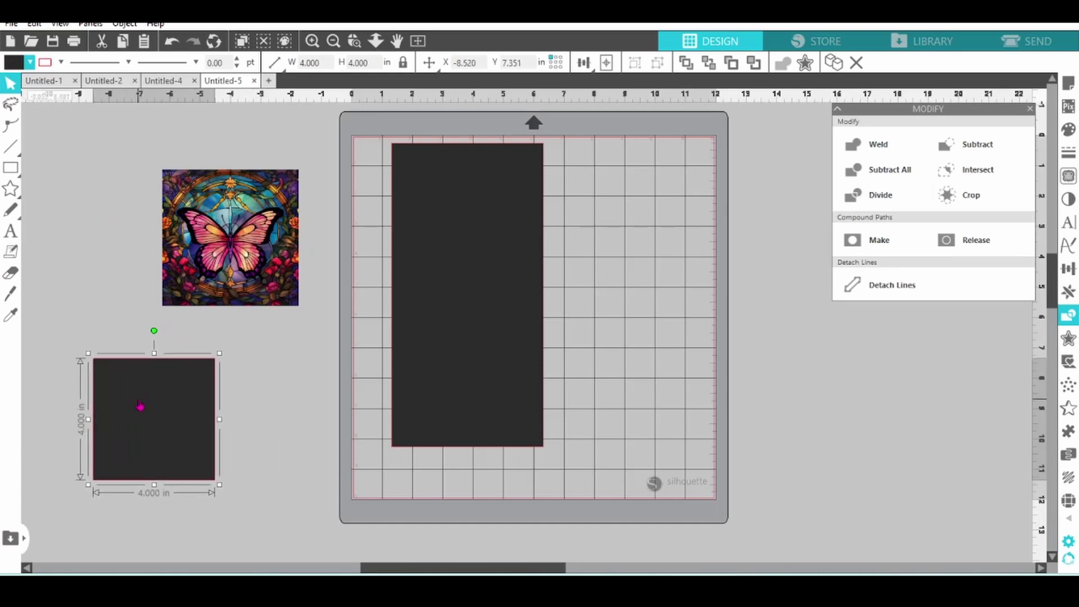
# Duplicate the 4 in square to its right, resize the copy to 3 in, and move both squares up under the butterfly image
pyautogui.click(829, 66)
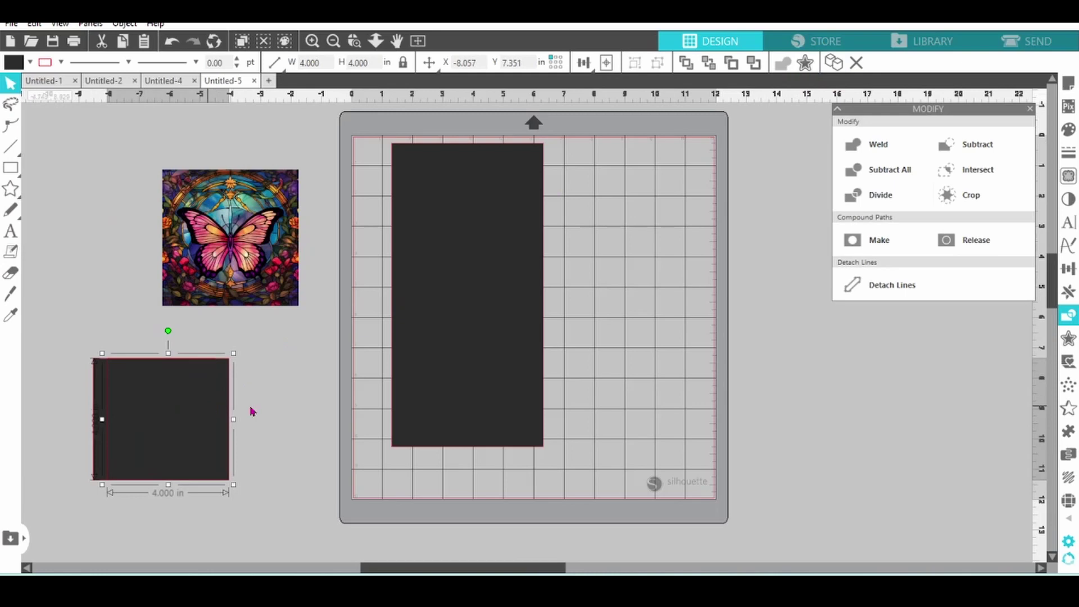
pyautogui.moveTo(221, 412); pyautogui.dragTo(337, 413)
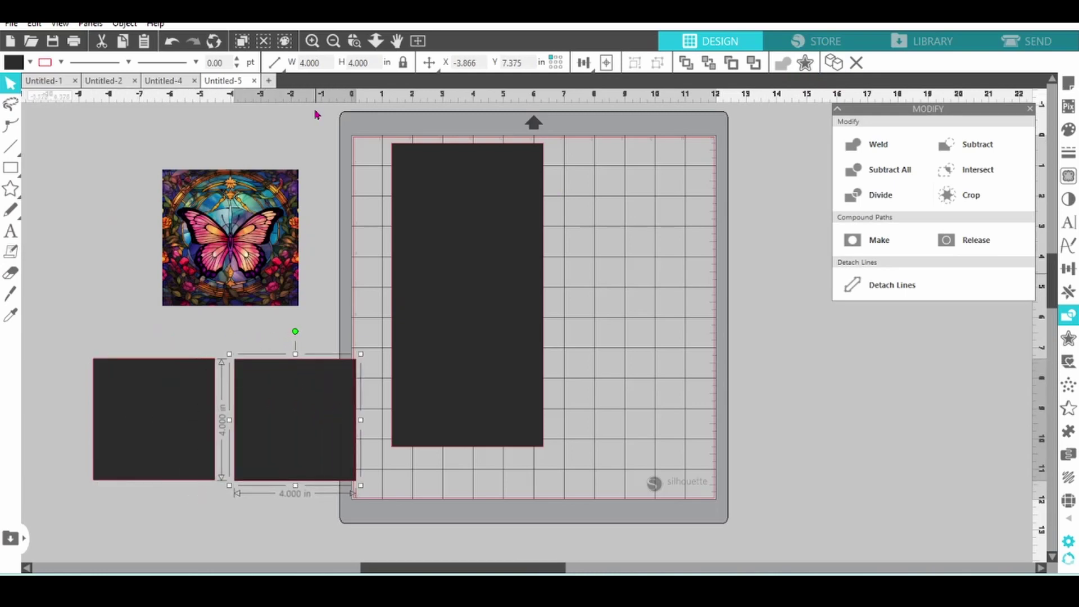
pyautogui.click(324, 65)
pyautogui.write('3')
pyautogui.press('Return')
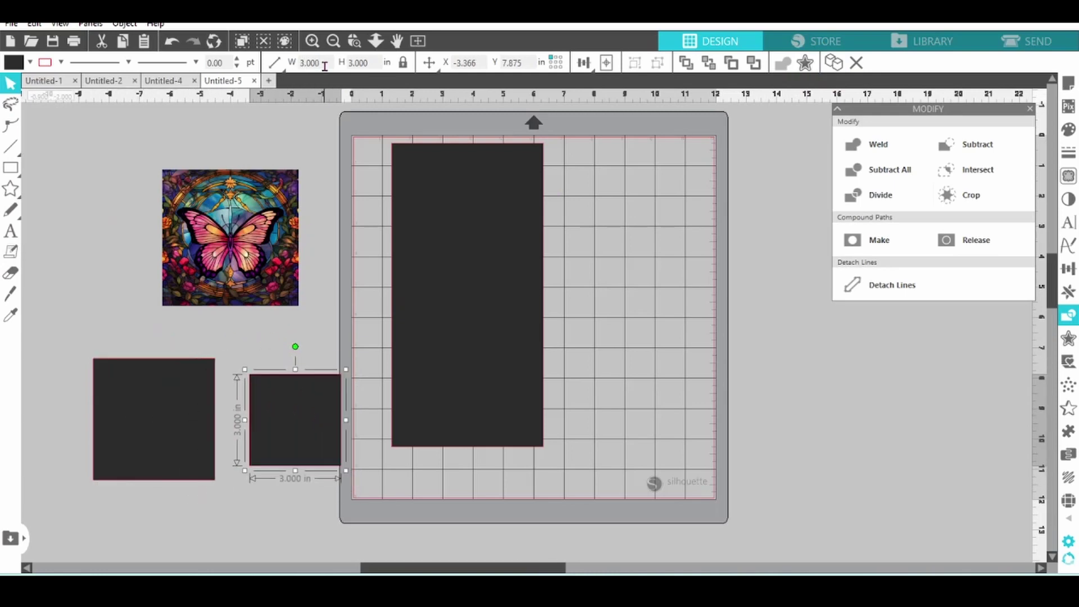
pyautogui.moveTo(197, 402); pyautogui.dragTo(197, 373)
pyautogui.moveTo(272, 412); pyautogui.dragTo(270, 378)
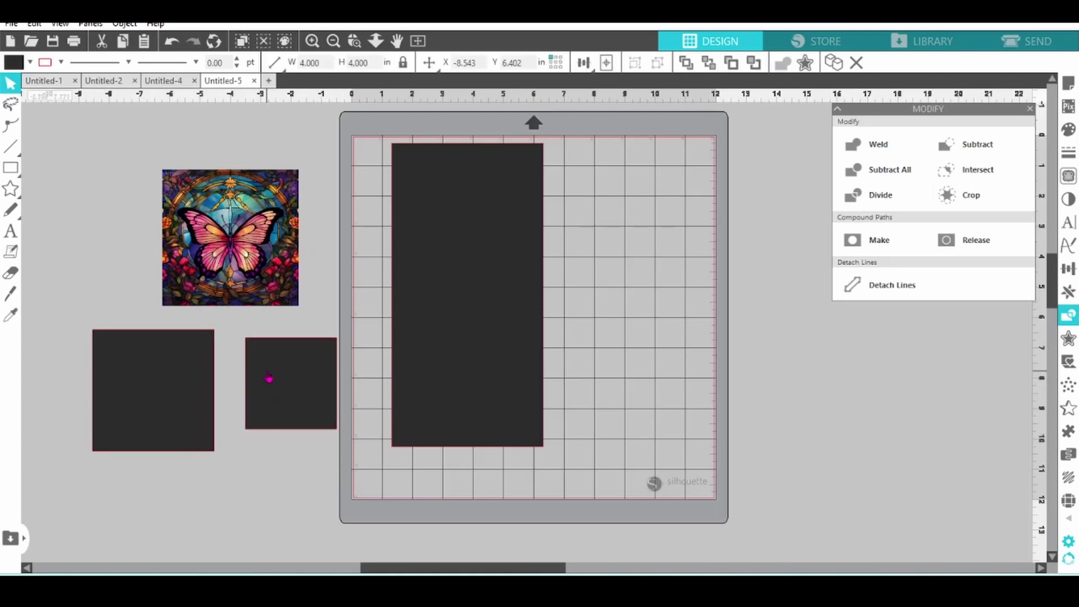
# Duplicate the 4 in and 3 in squares together and place the copies to the right of the dark rectangle
pyautogui.click(63, 374)
pyautogui.click(143, 398)
pyautogui.keyDown('shift'); pyautogui.click(290, 384); pyautogui.keyUp('shift')
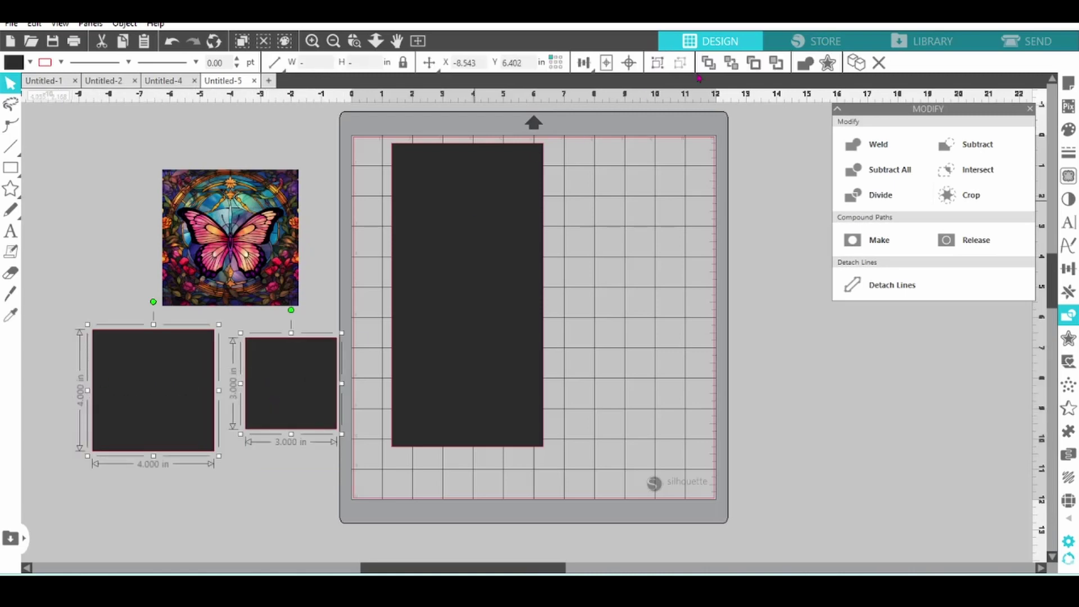
pyautogui.hotkey('ctrl', 'd')
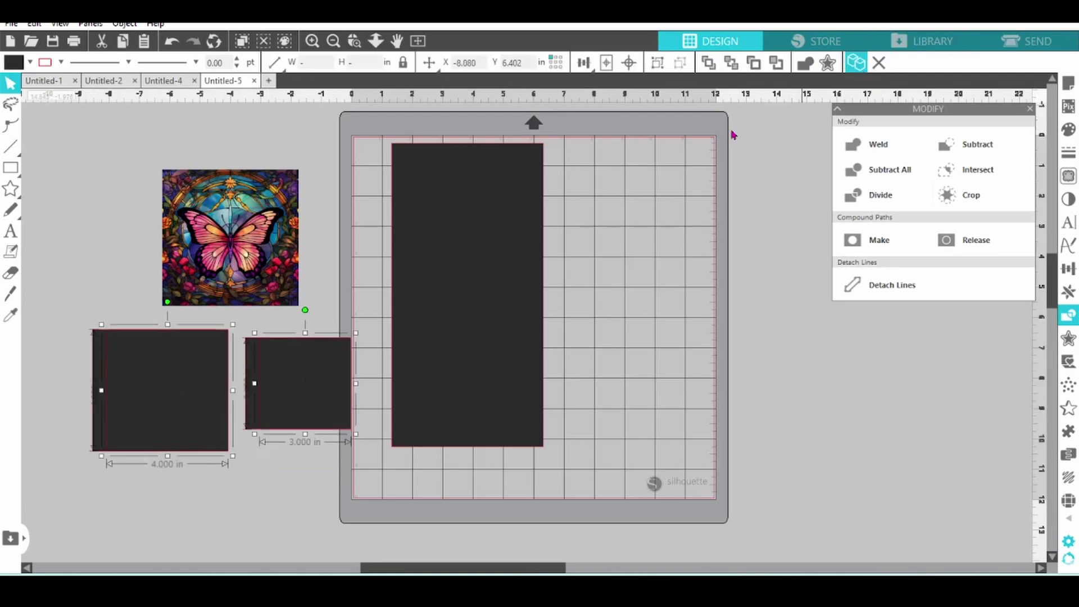
pyautogui.moveTo(325, 386); pyautogui.dragTo(783, 223)
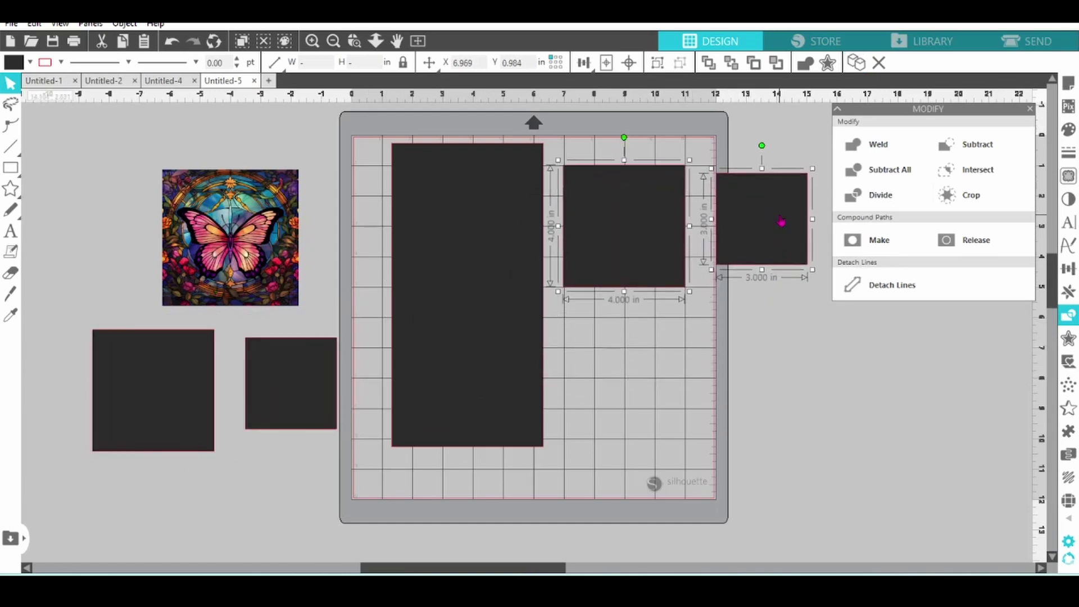
# Resize the copied 4 in square beside the base to 3.5 in
pyautogui.click(707, 360)
pyautogui.click(646, 272)
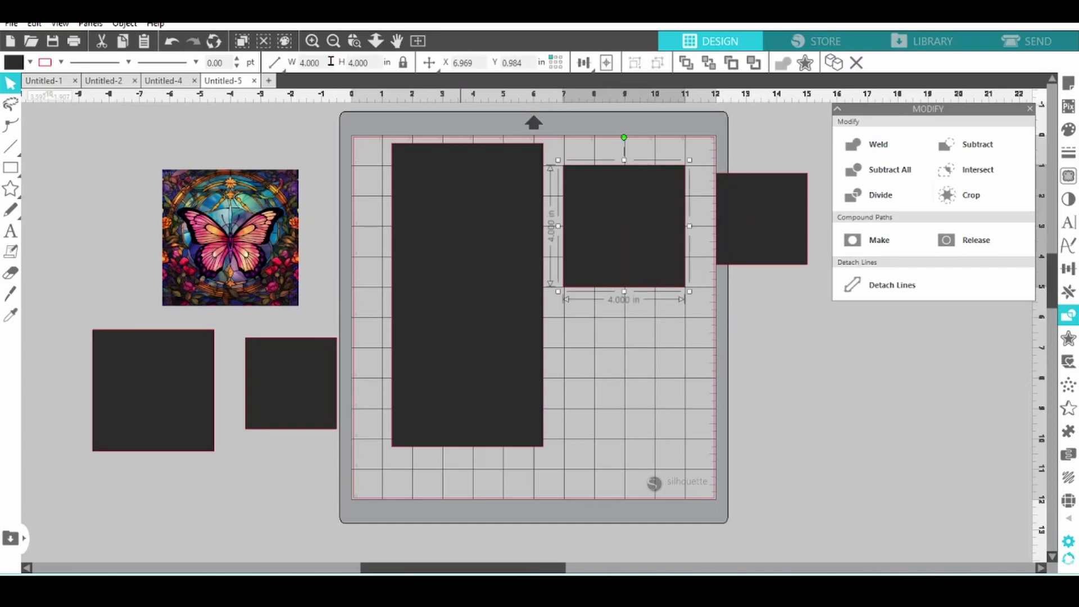
pyautogui.click(309, 62)
pyautogui.write('3.500')
pyautogui.press('Return')
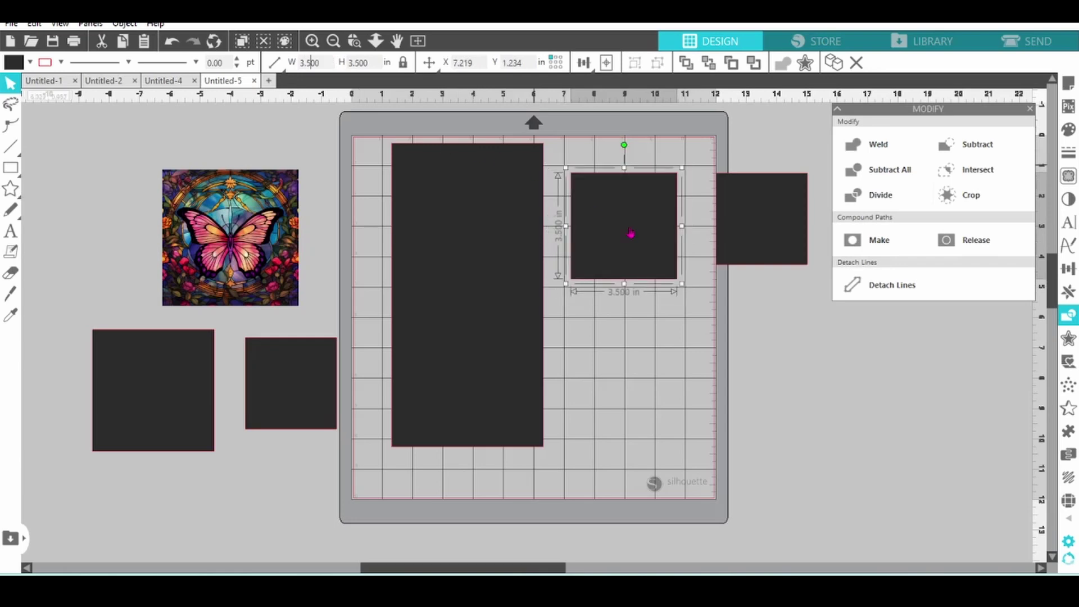
# Resize the copied 3 in square to 2.5 in
pyautogui.click(751, 238)
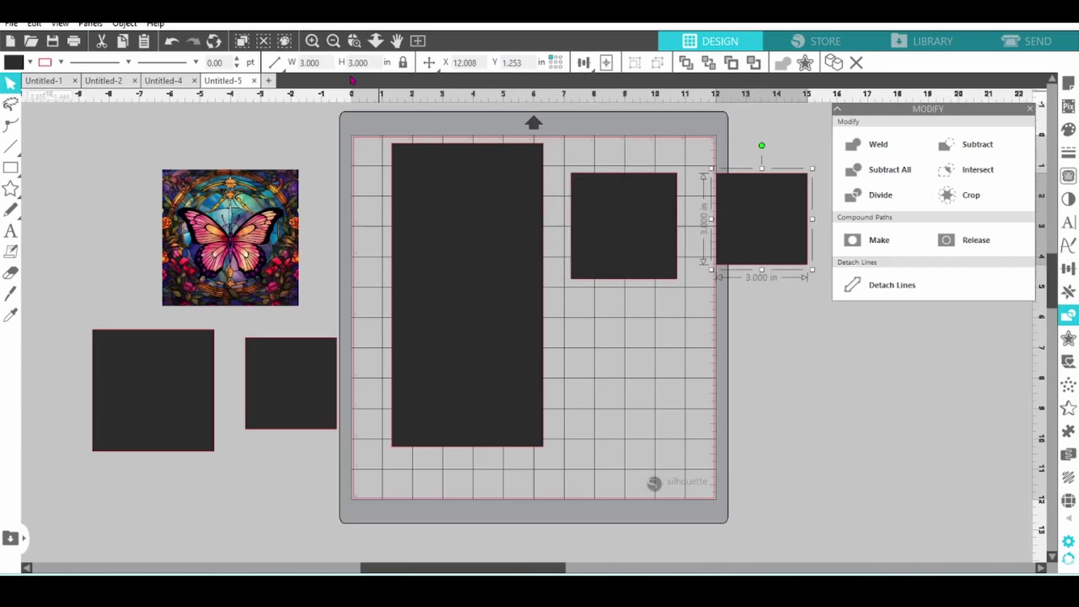
pyautogui.click(319, 62)
pyautogui.write('2.5')
pyautogui.press('Return')
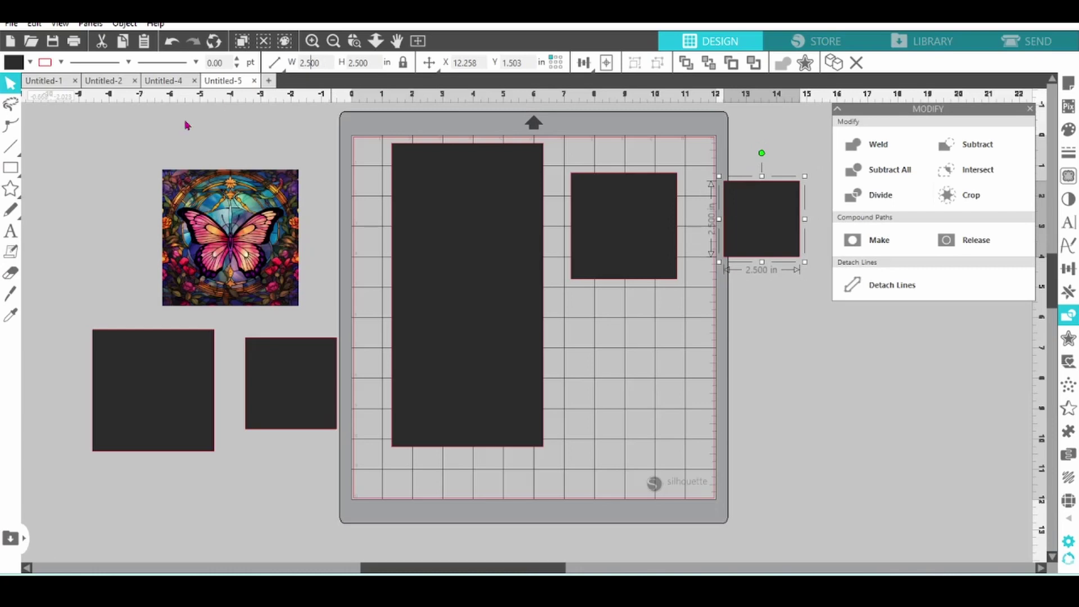
# Move the 4.5 in butterfly image further left of the mat and place two duplicates of it below the resized squares
pyautogui.moveTo(230, 238); pyautogui.dragTo(91, 220)
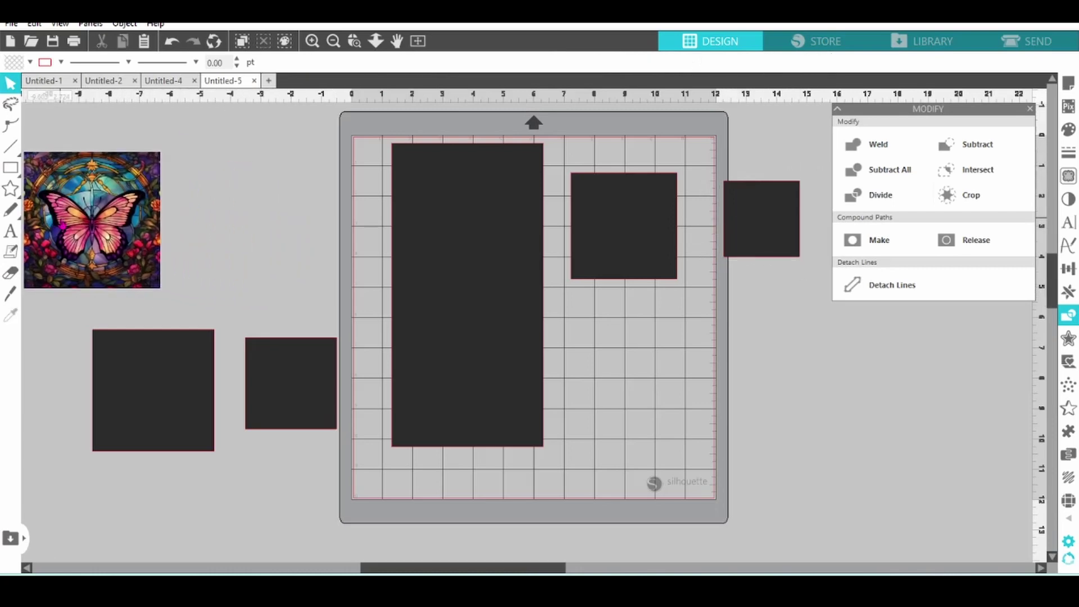
pyautogui.click(105, 205)
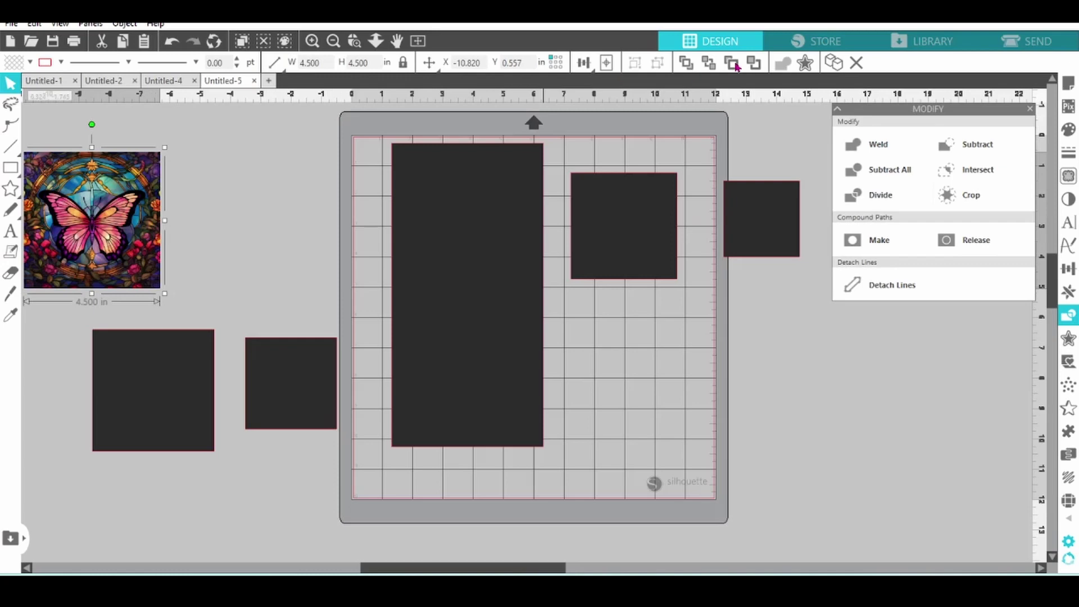
pyautogui.click(833, 63)
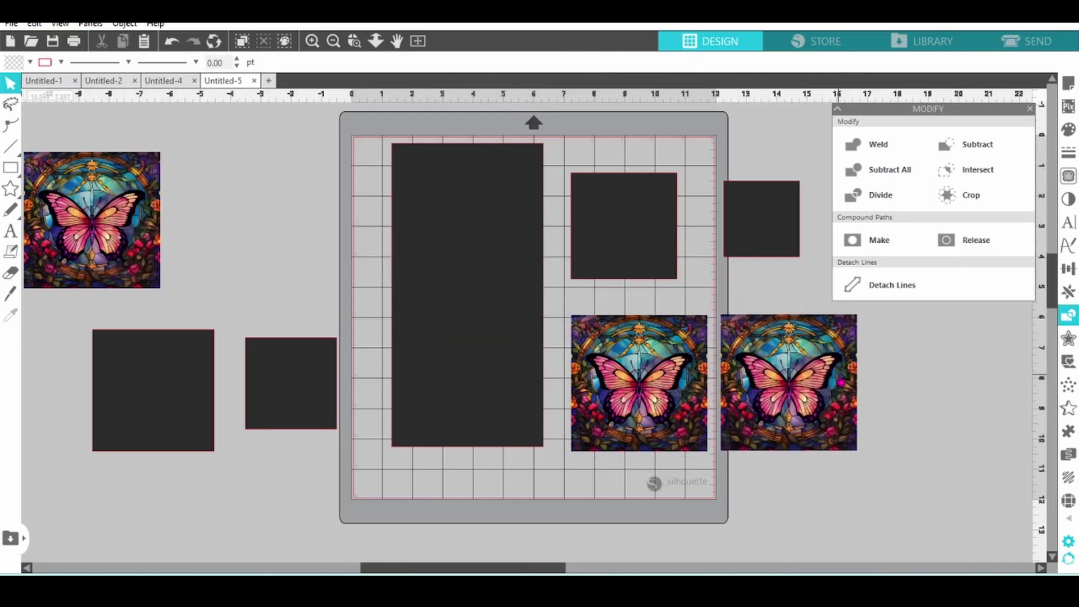
# Center the 3.5 in square with the butterfly copy below it and crop the image to the square
pyautogui.moveTo(603, 140); pyautogui.dragTo(652, 372)
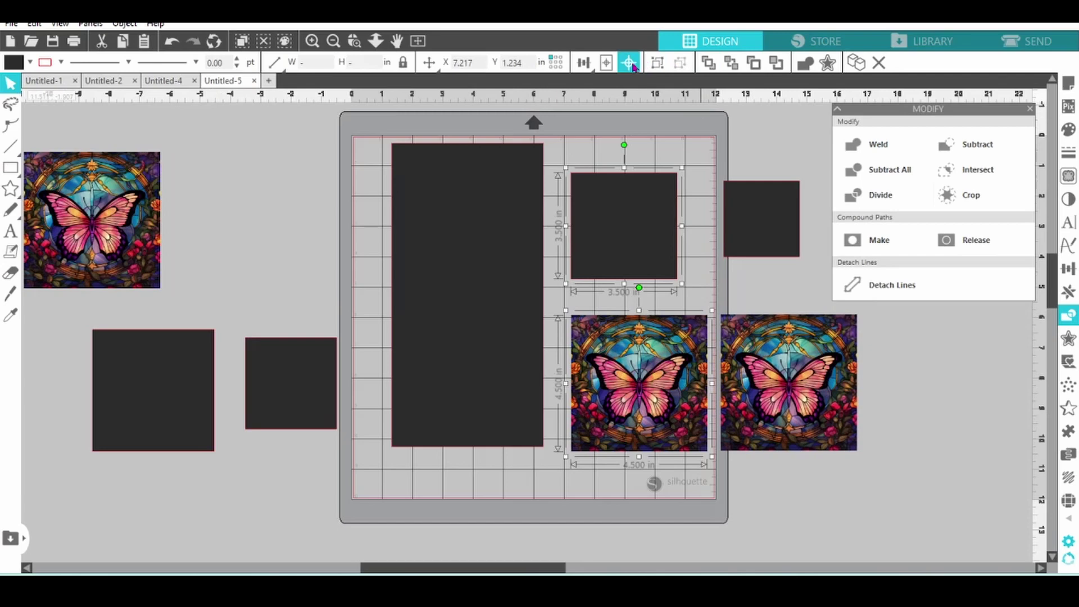
pyautogui.click(630, 63)
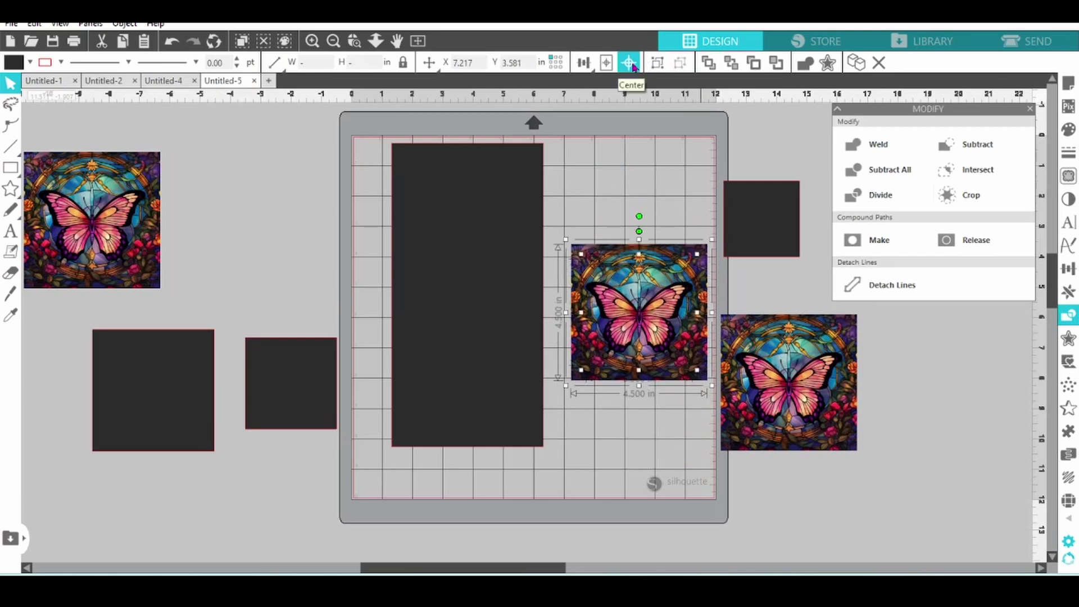
pyautogui.click(989, 202)
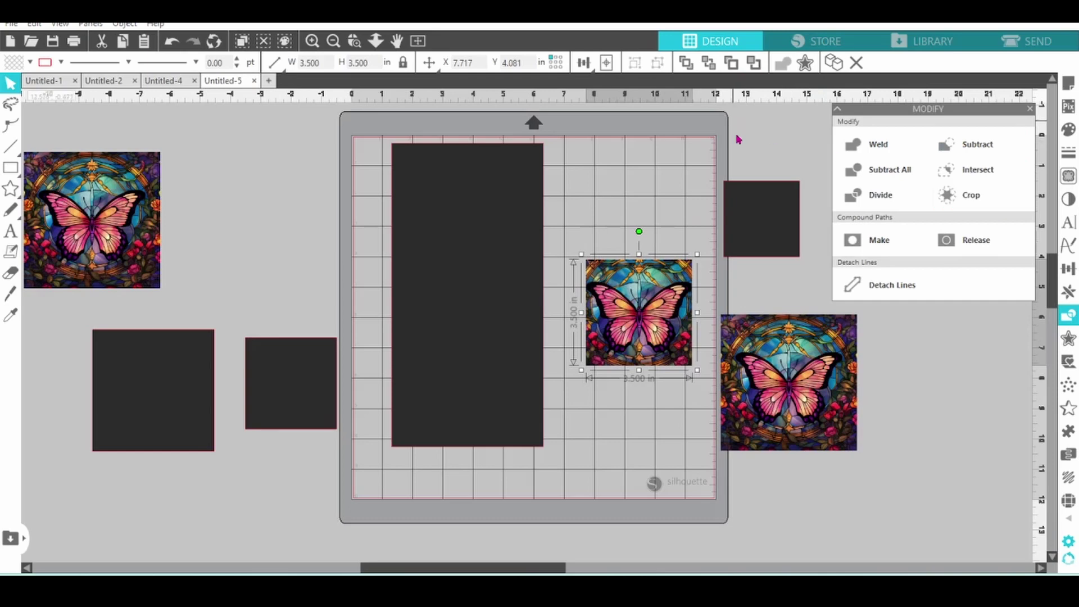
# Center the 2.5 in square with the other butterfly copy and crop that image to the square
pyautogui.moveTo(737, 137); pyautogui.dragTo(819, 375)
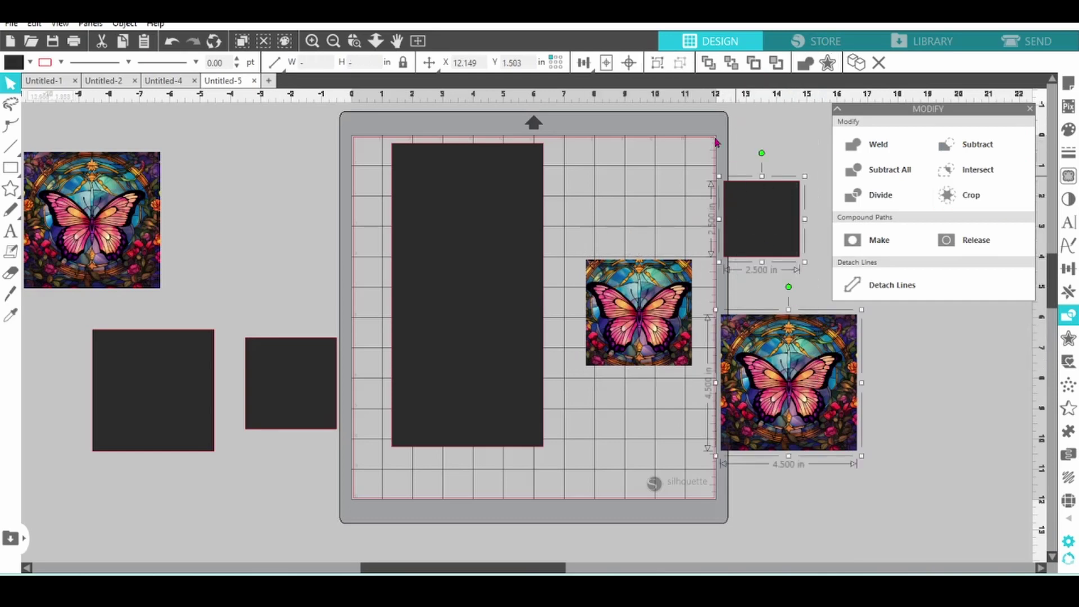
pyautogui.click(629, 62)
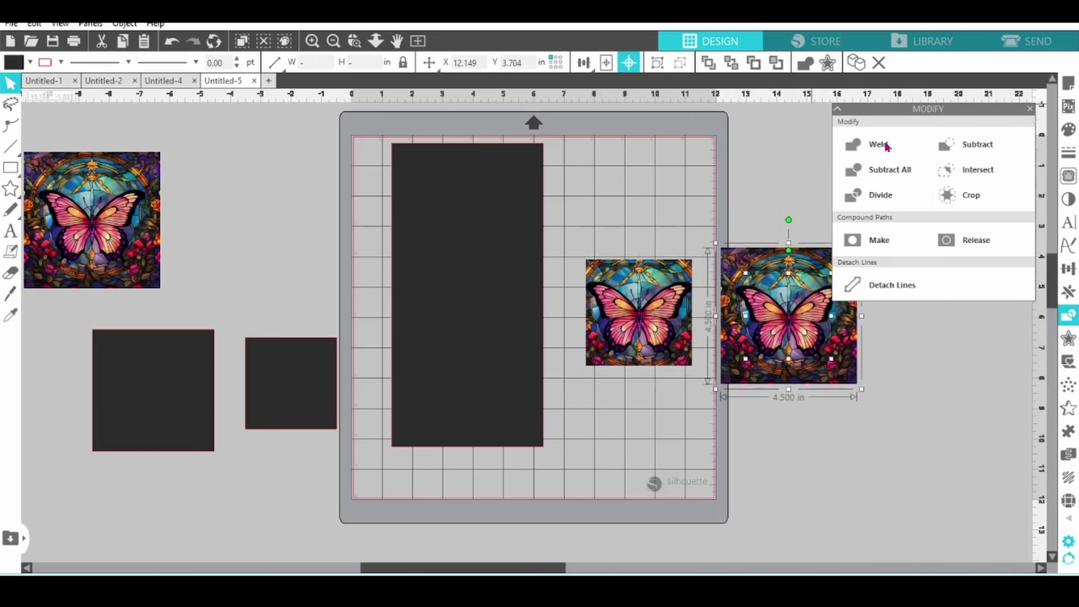
pyautogui.click(959, 202)
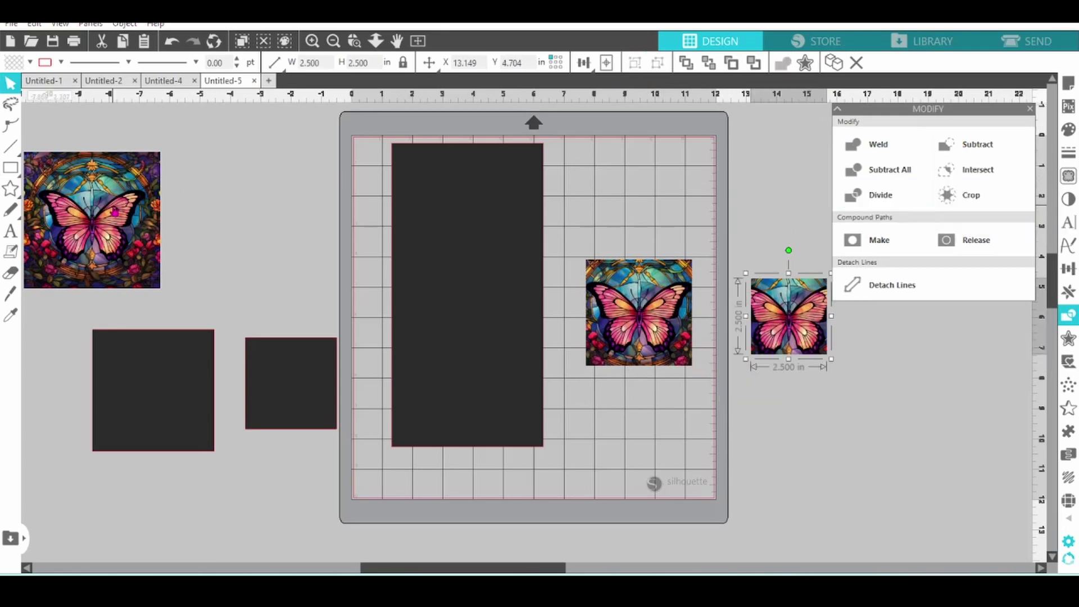
# Move the 4.5 in butterfly image onto the mat, shift the 4 in square up, and clear the base off the mat's right side
pyautogui.moveTo(115, 201); pyautogui.dragTo(491, 358)
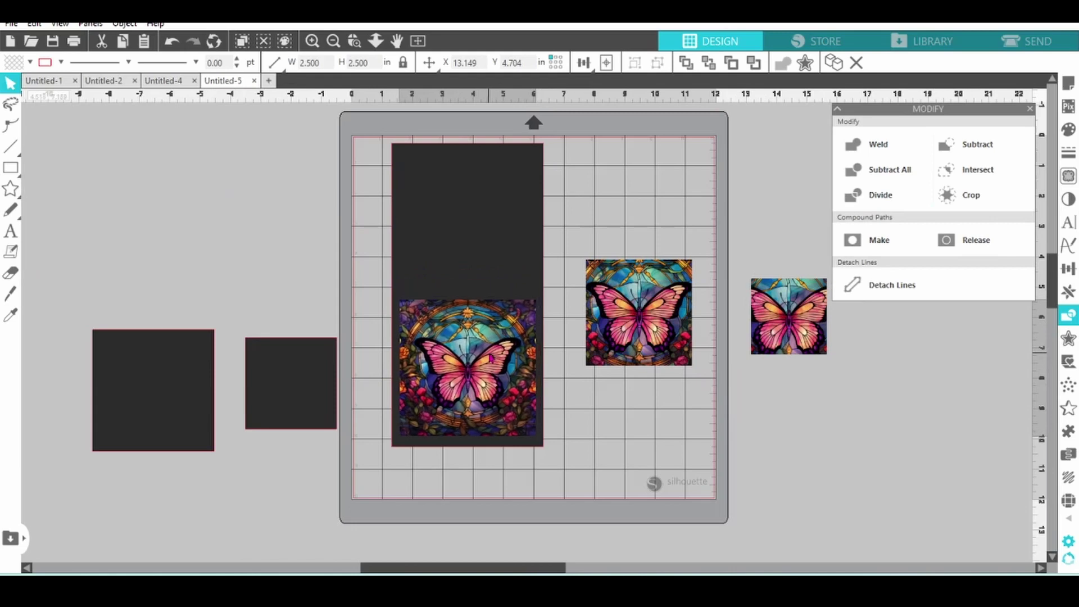
pyautogui.moveTo(164, 381); pyautogui.dragTo(306, 248)
pyautogui.moveTo(436, 253); pyautogui.dragTo(775, 370)
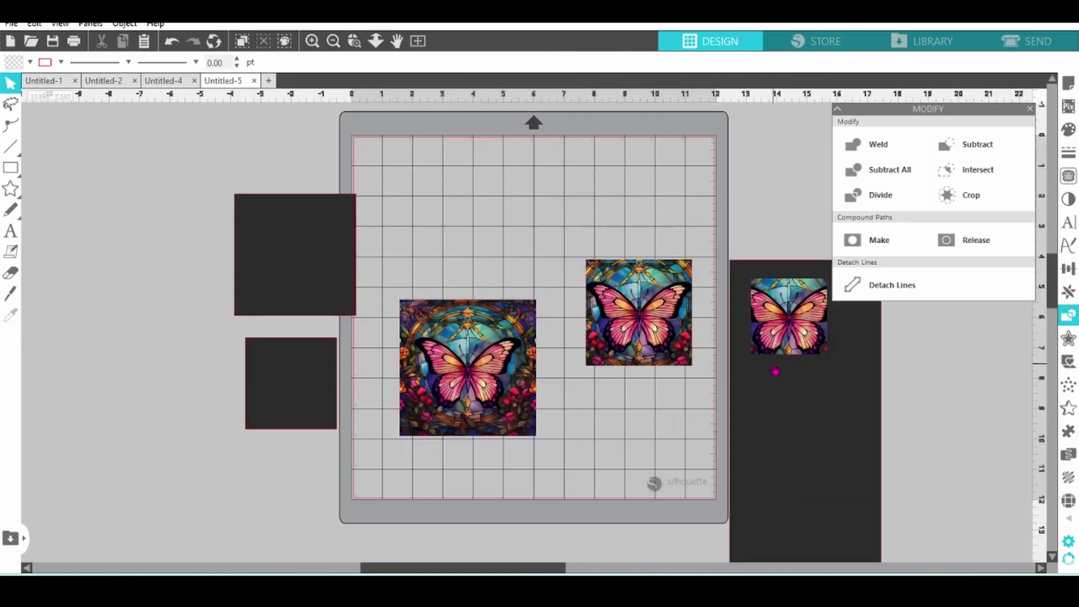
pyautogui.moveTo(791, 417); pyautogui.dragTo(915, 434)
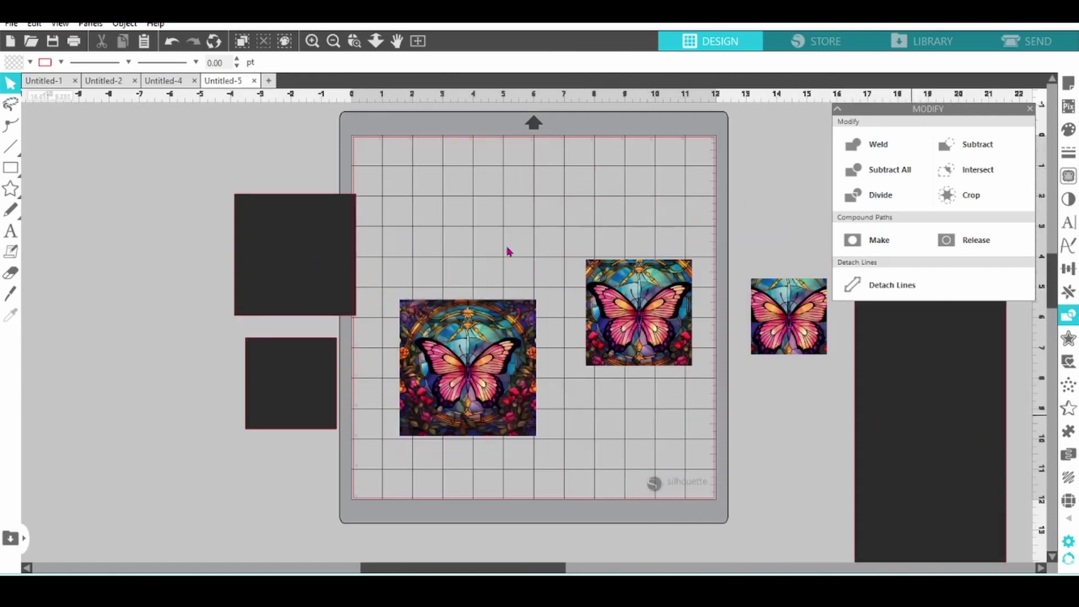
# Center both dark squares and all three butterfly images on one another, and place the base behind them with its lower half framing the stack
pyautogui.moveTo(232, 154); pyautogui.dragTo(780, 411)
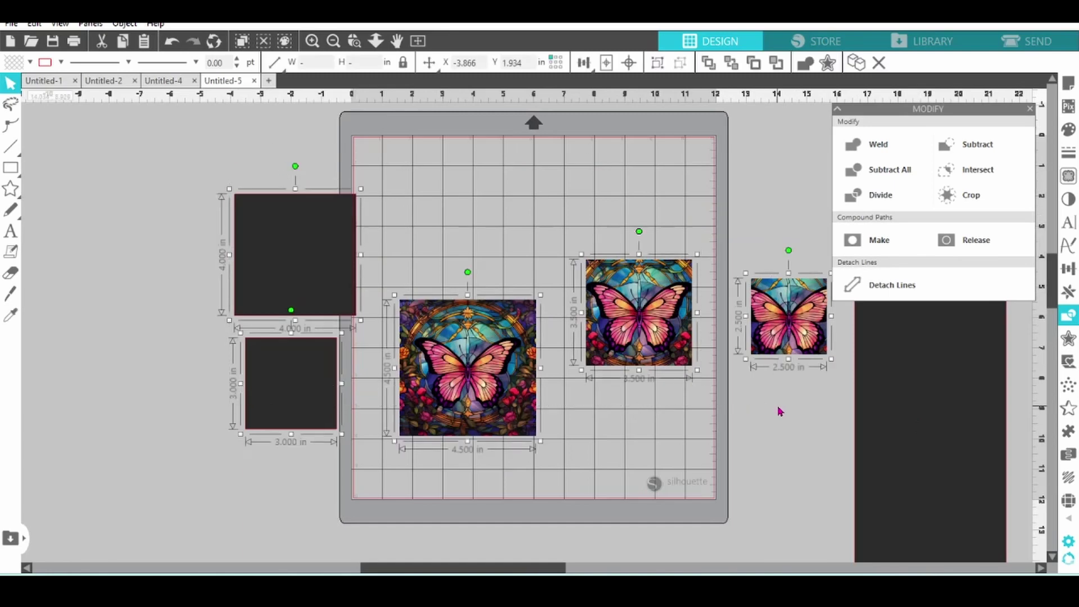
pyautogui.click(631, 69)
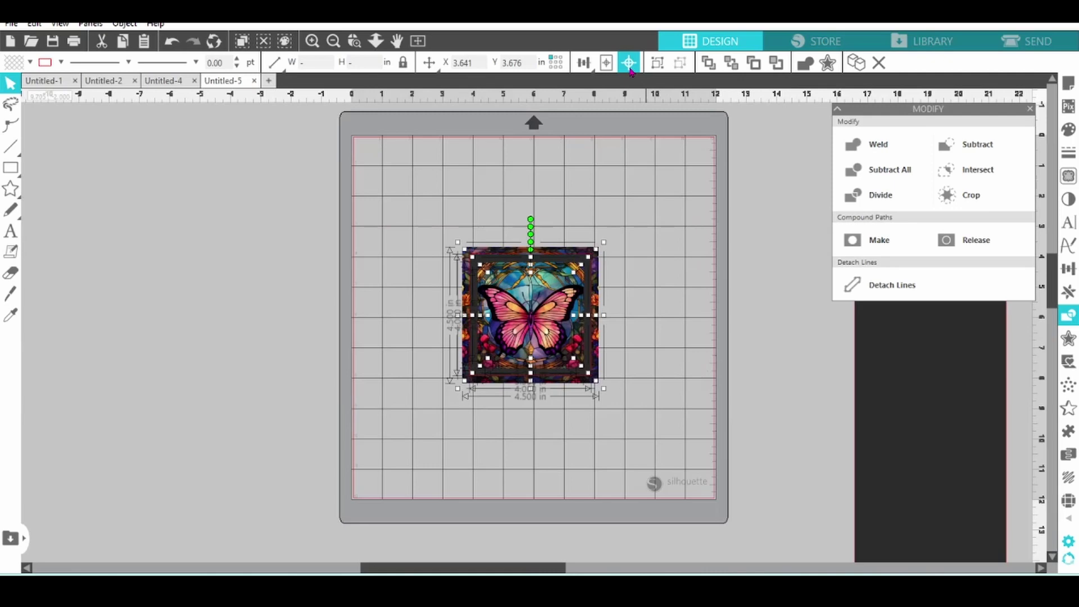
pyautogui.click(701, 185)
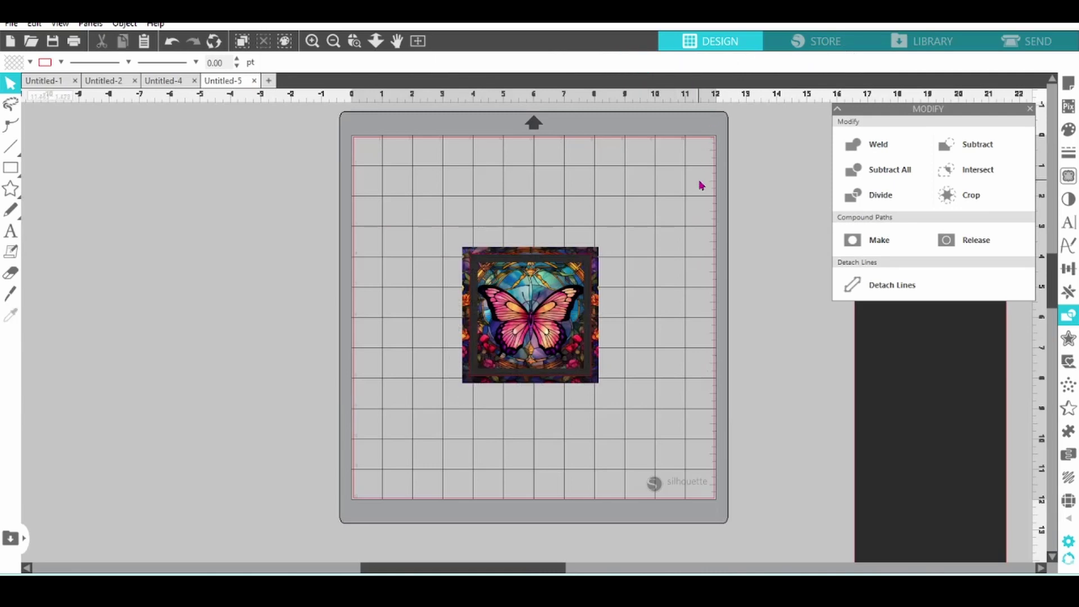
pyautogui.moveTo(890, 390); pyautogui.dragTo(509, 225)
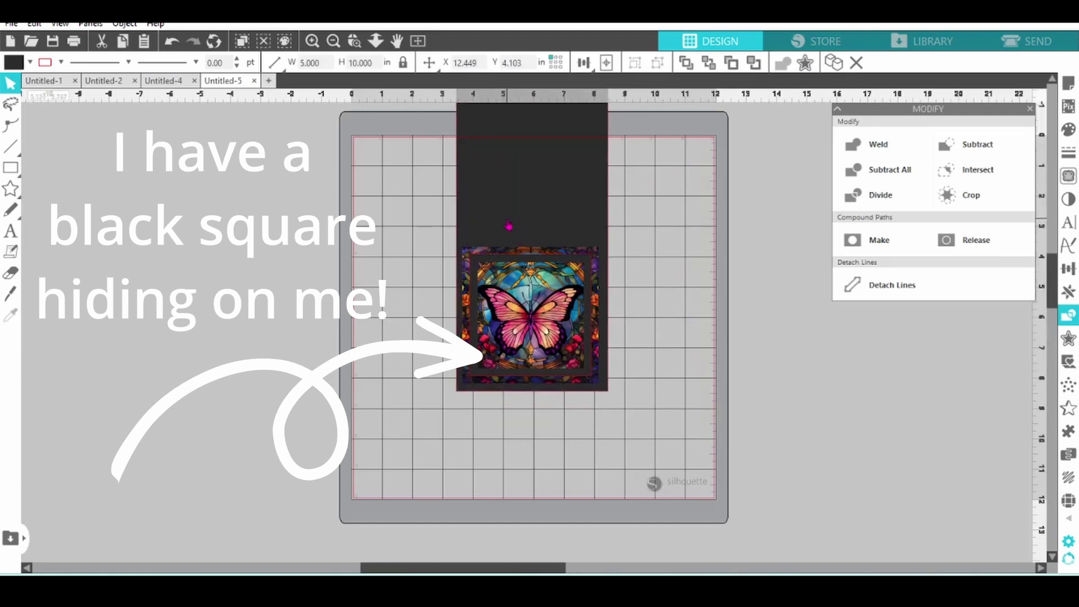
pyautogui.press('Escape')
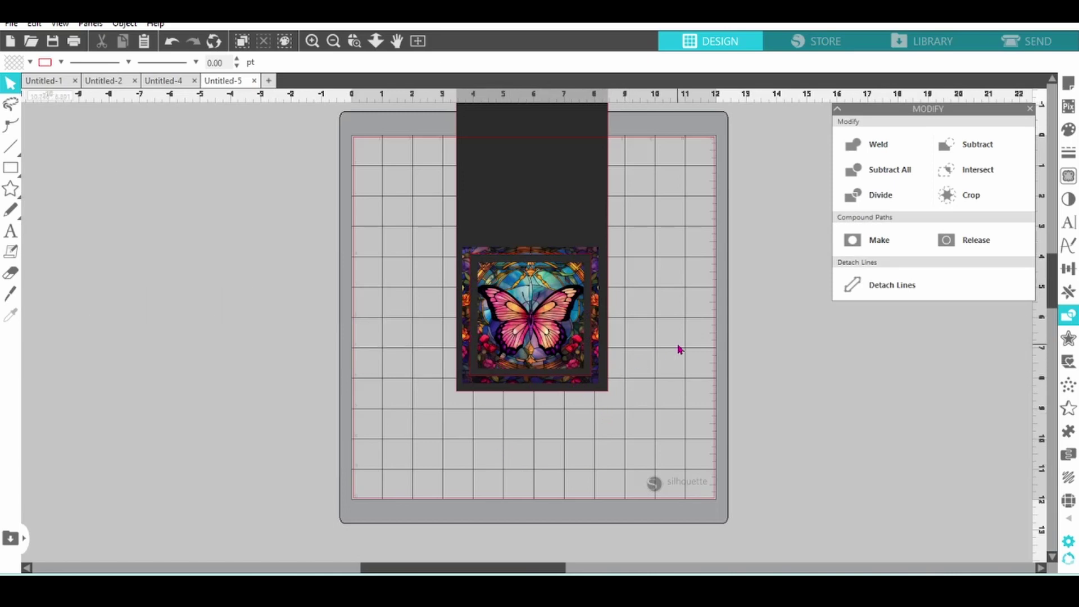
# Pull the stack apart, moving the butterfly images and 4 in square left of the mat and the 3 in square below the base
pyautogui.moveTo(554, 307); pyautogui.dragTo(247, 234)
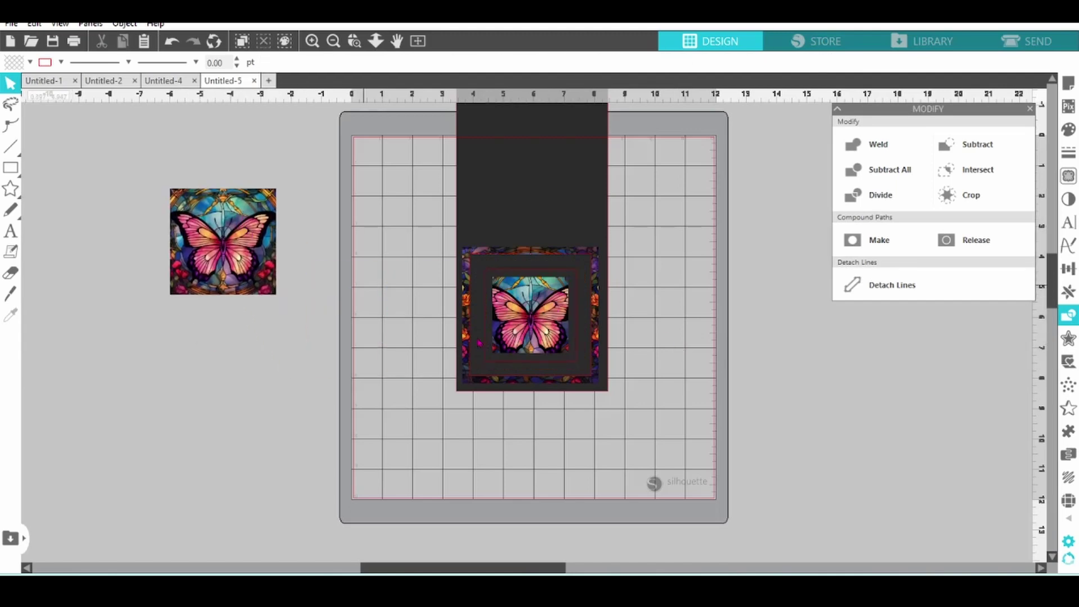
pyautogui.moveTo(526, 336); pyautogui.dragTo(221, 370)
pyautogui.moveTo(514, 349); pyautogui.dragTo(435, 491)
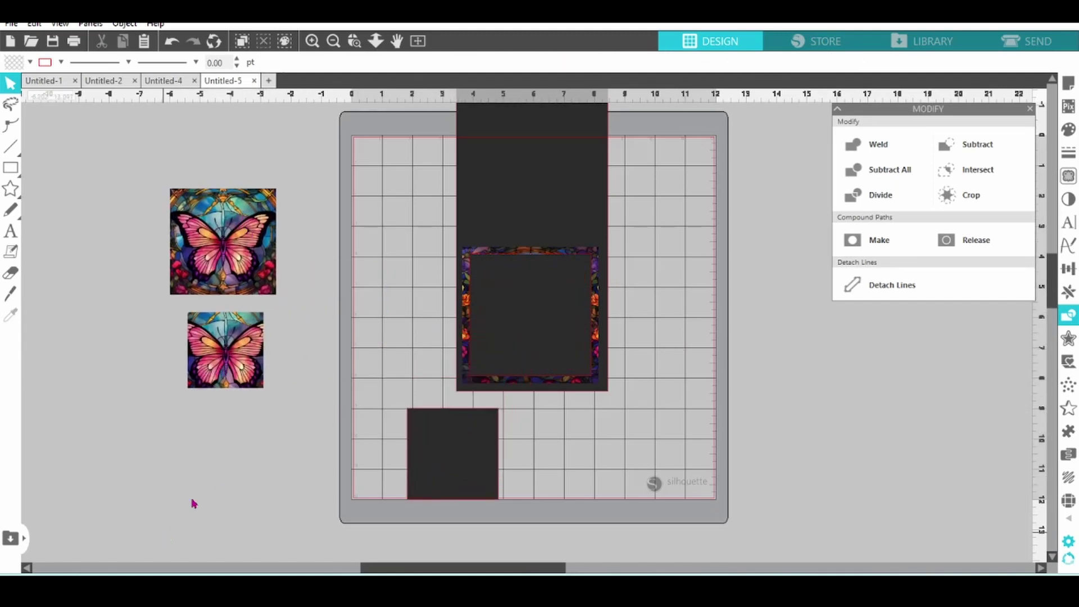
pyautogui.moveTo(521, 356); pyautogui.dragTo(90, 308)
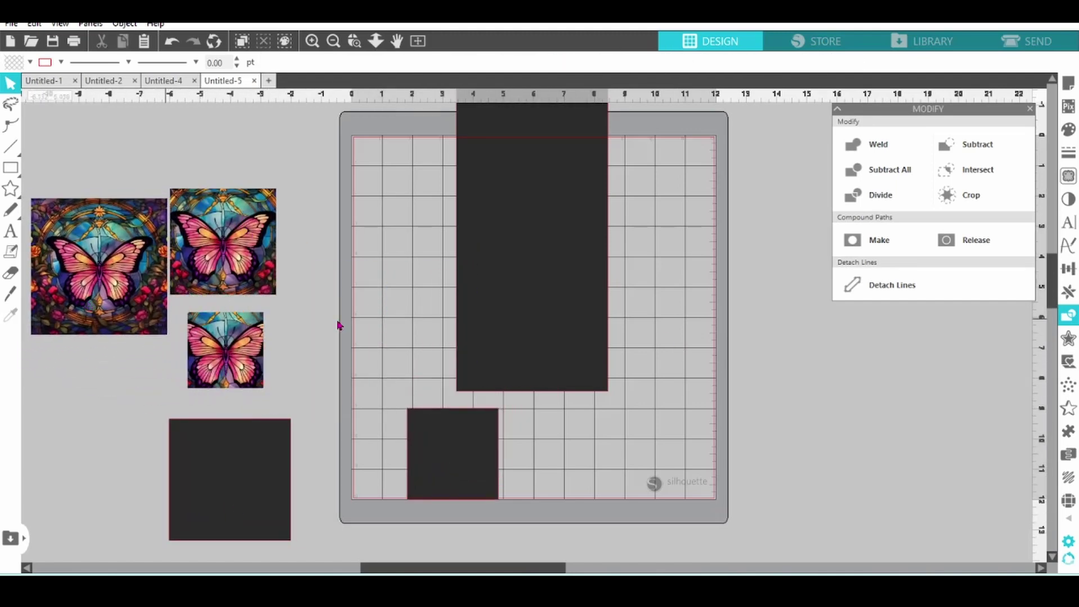
# Arrange the base along the mat's left edge with the 3 in and 4 in dark squares beside it
pyautogui.moveTo(509, 304); pyautogui.dragTo(409, 346)
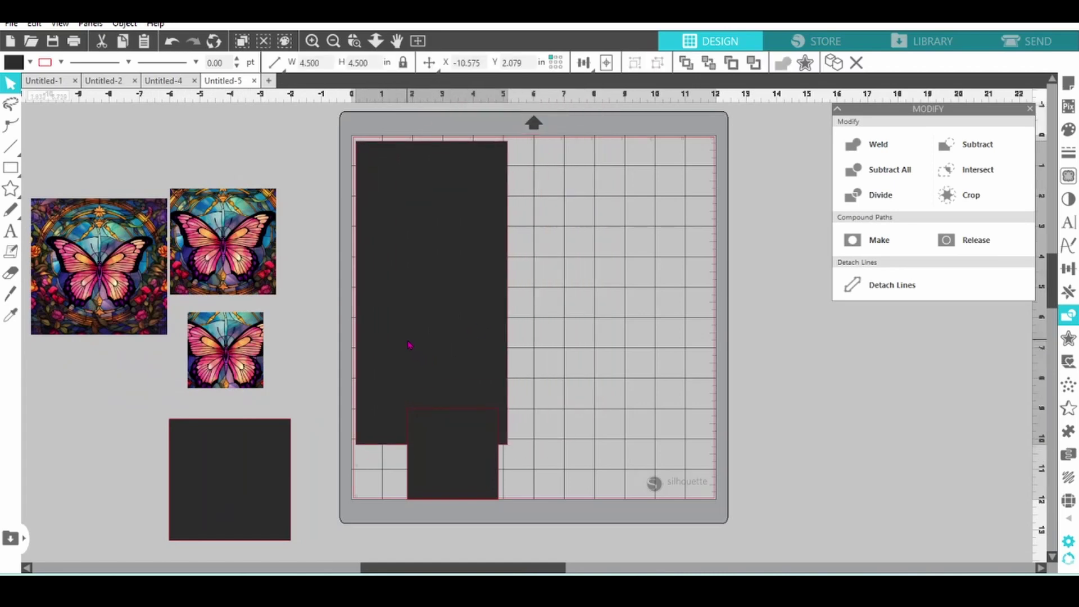
pyautogui.moveTo(454, 462); pyautogui.dragTo(569, 196)
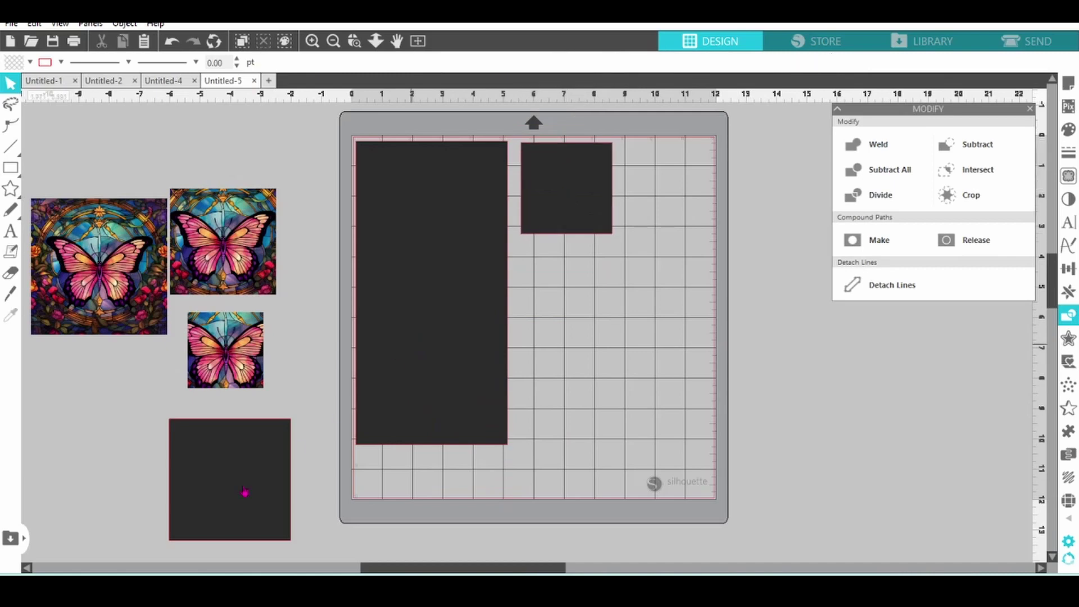
pyautogui.moveTo(256, 514); pyautogui.dragTo(566, 352)
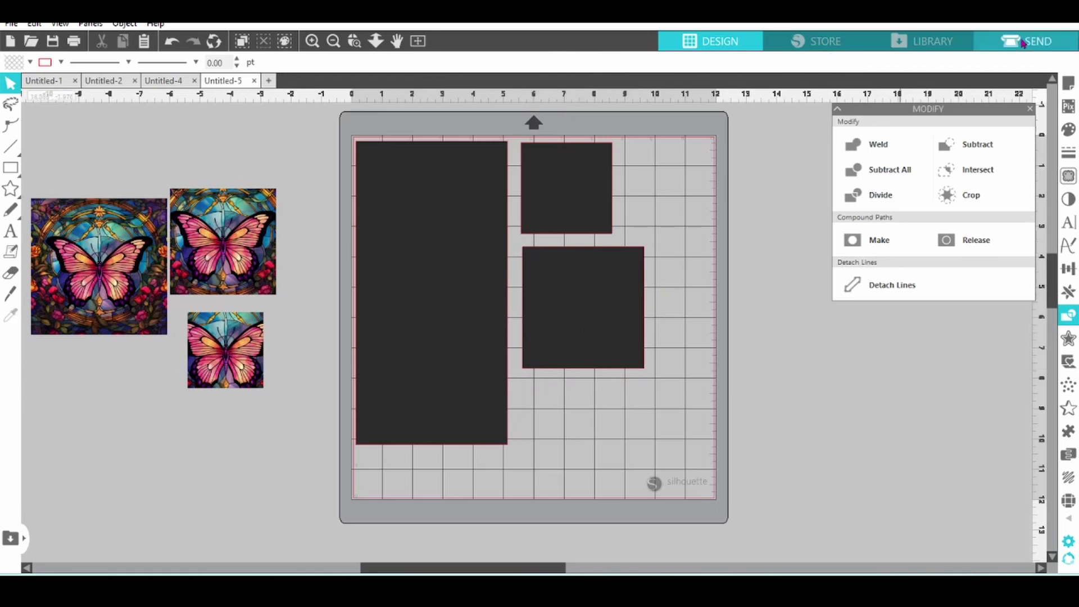
# Open the cut settings for sending and set the material to Cardstock, Textured - Heavy (80lb)
pyautogui.click(1023, 42)
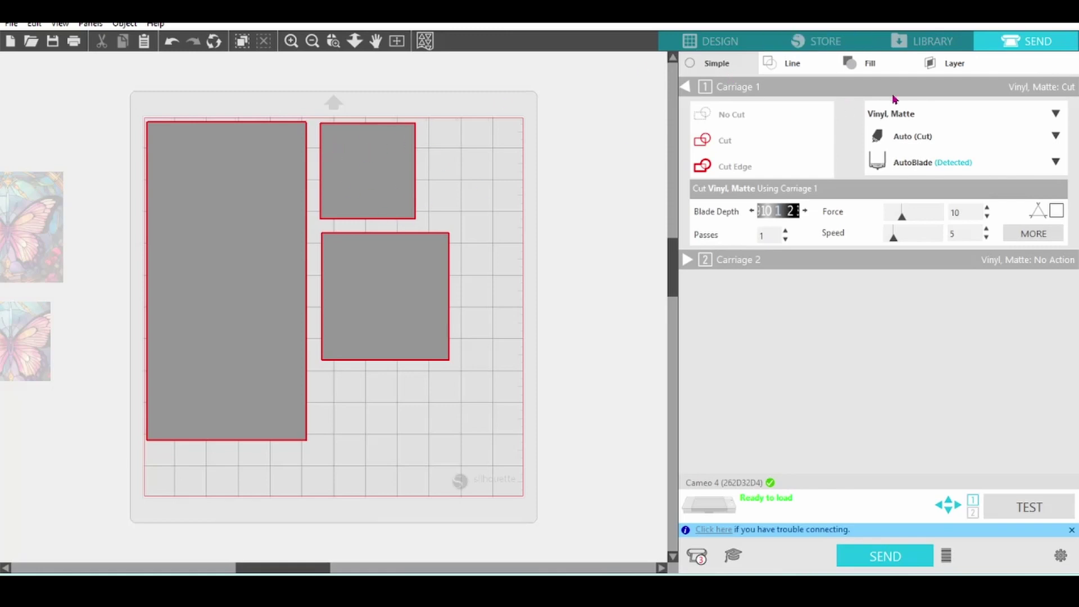
pyautogui.click(1056, 115)
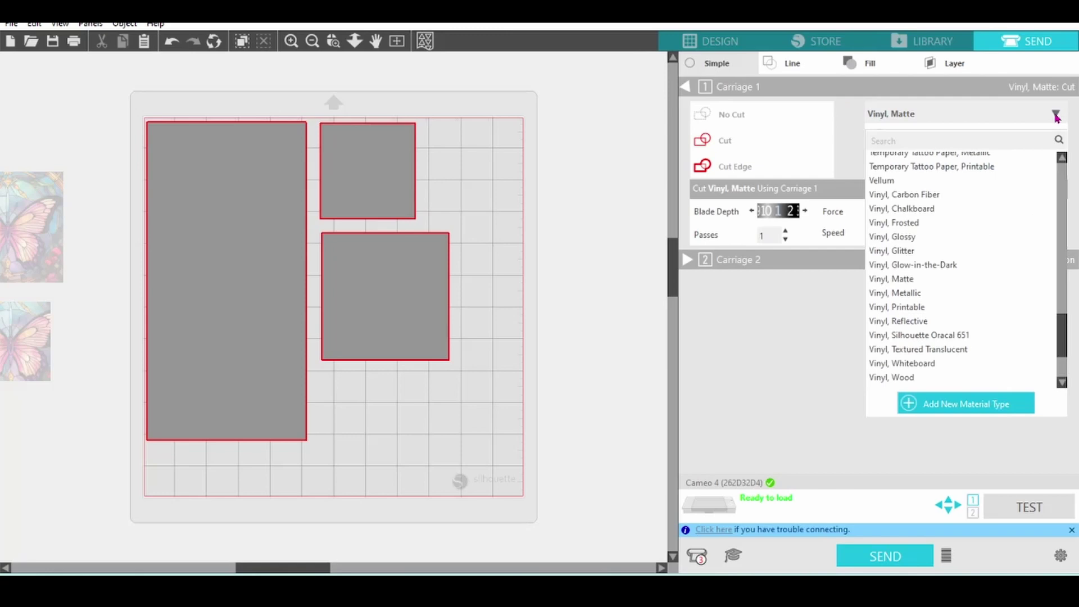
pyautogui.moveTo(1063, 329); pyautogui.dragTo(1060, 201)
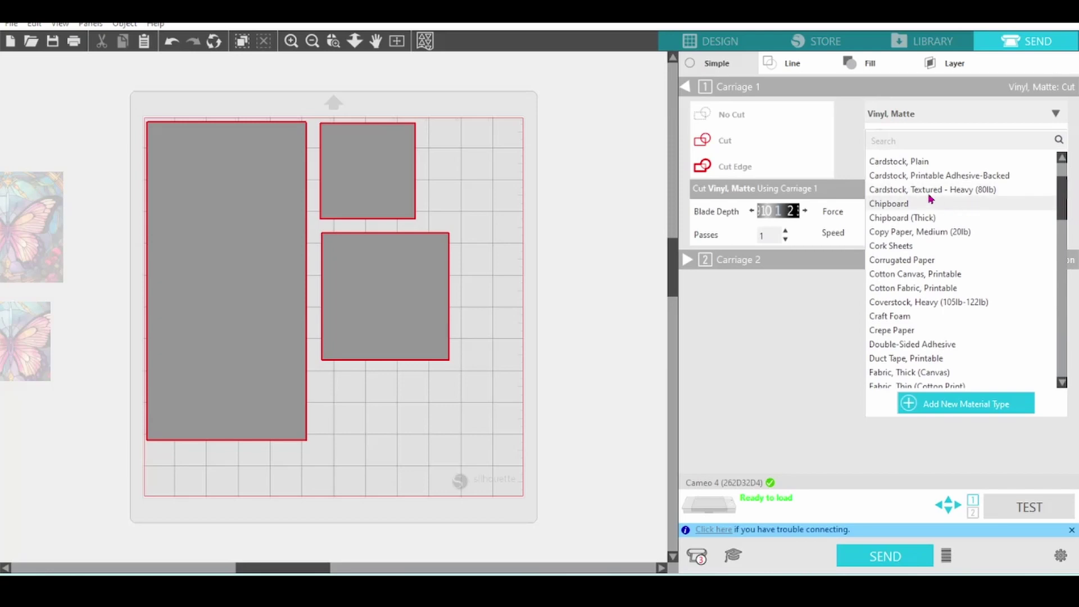
pyautogui.click(966, 191)
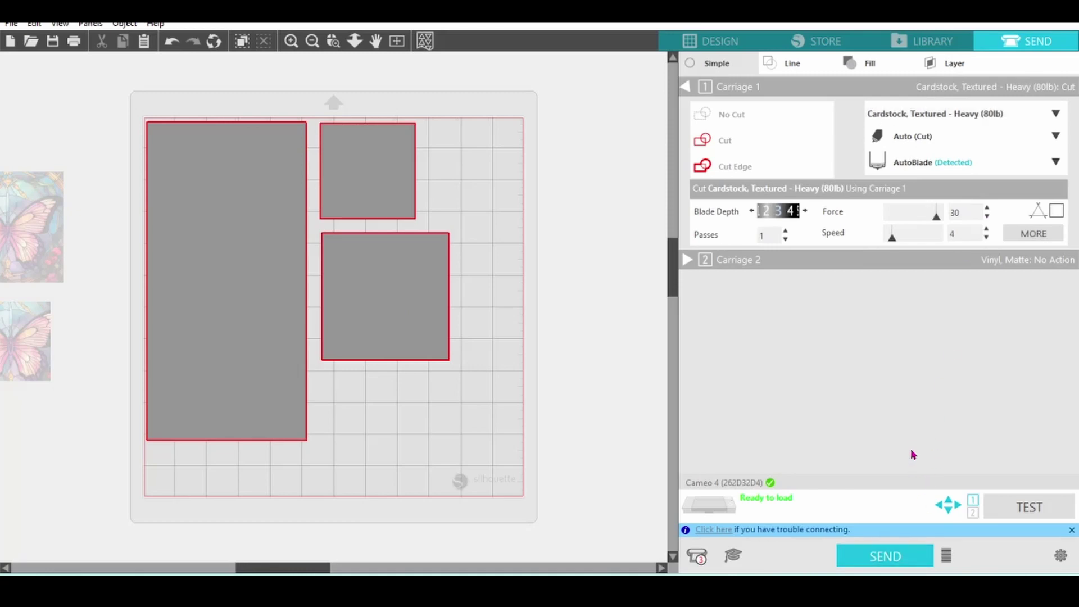
# Return to the design view and move the three dark shapes together off the mat to its right
pyautogui.click(714, 44)
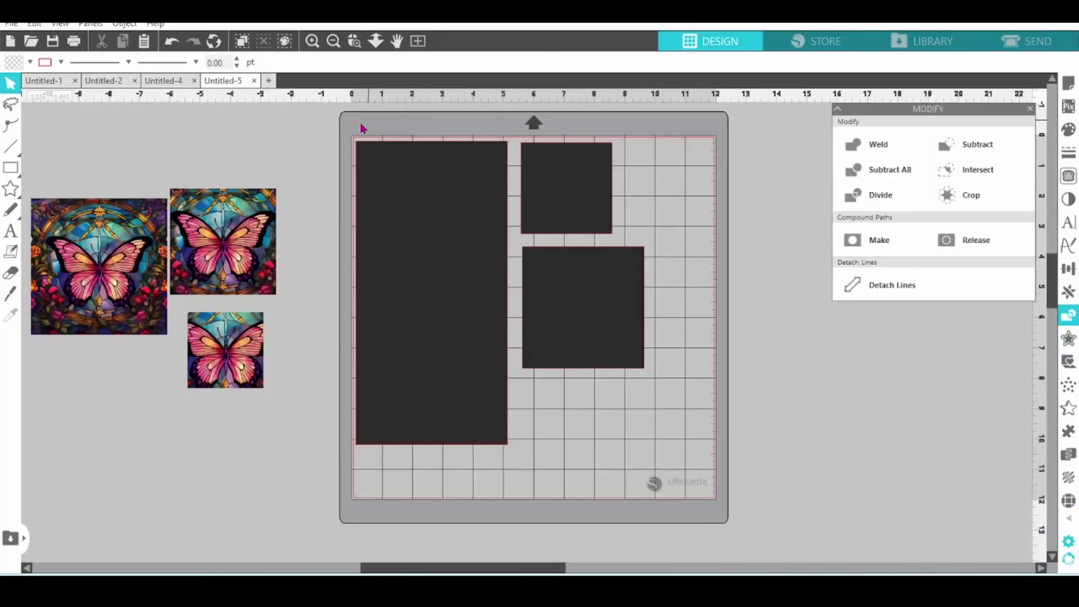
pyautogui.moveTo(364, 128); pyautogui.dragTo(627, 371)
pyautogui.moveTo(615, 321); pyautogui.dragTo(798, 283)
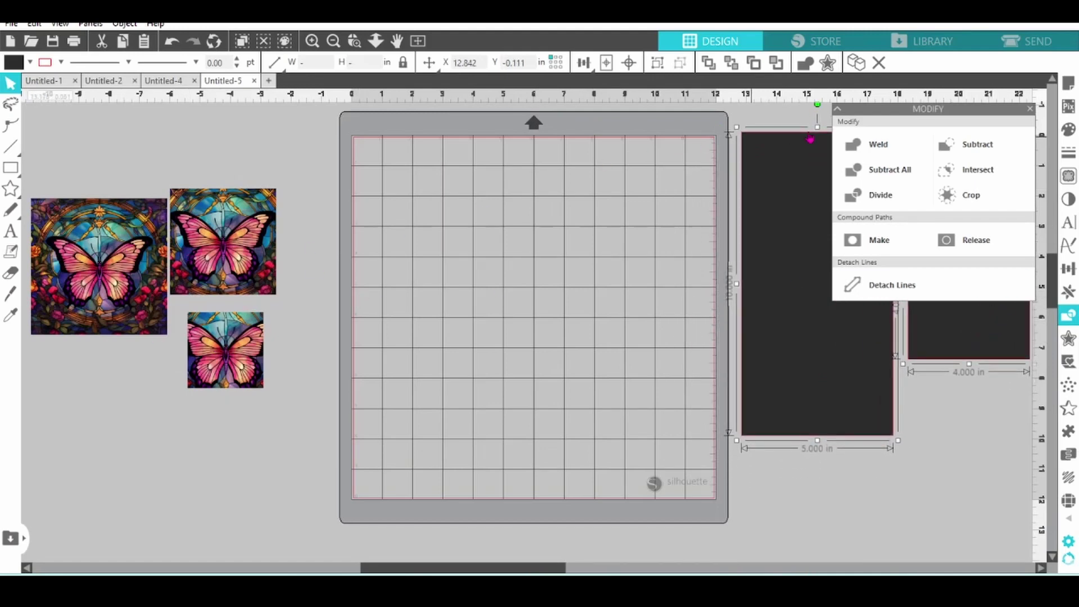
# Set the media size to Letter (8.5 x 11 in) and turn on the registration marks
pyautogui.click(1067, 84)
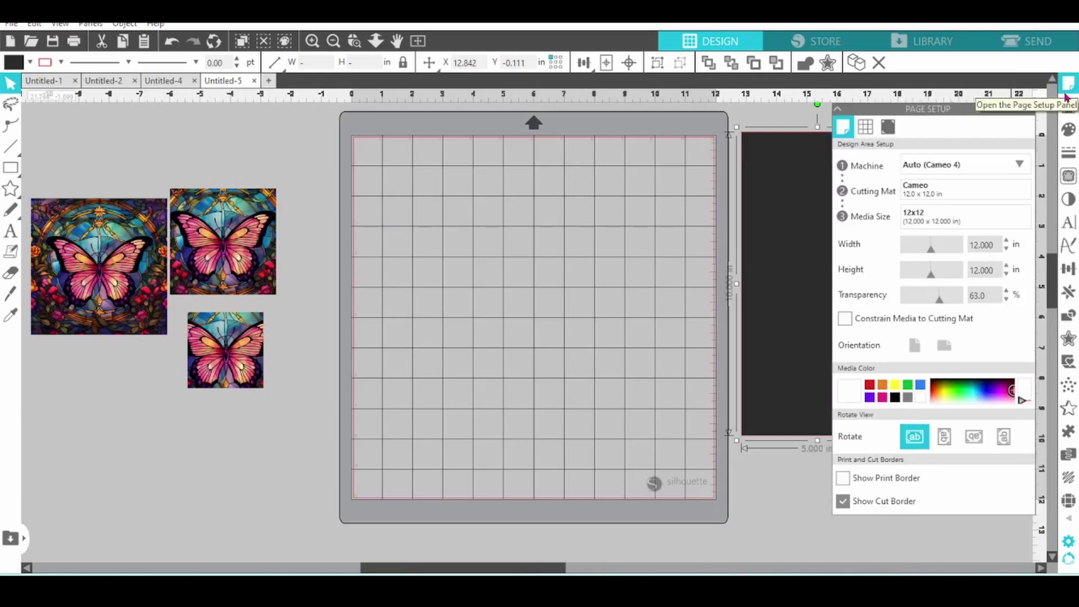
pyautogui.click(1020, 224)
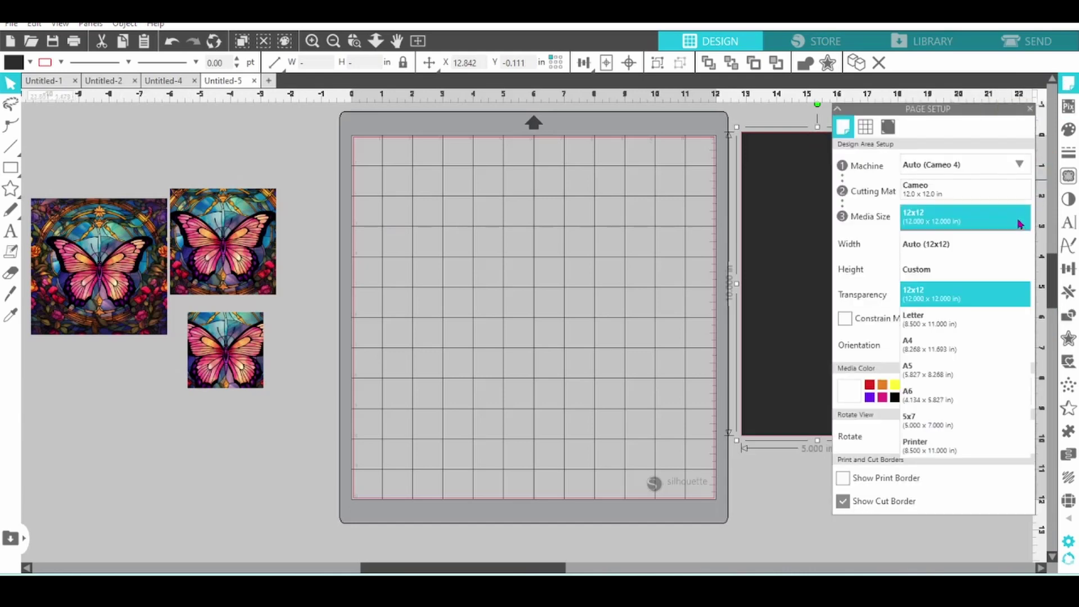
pyautogui.click(966, 321)
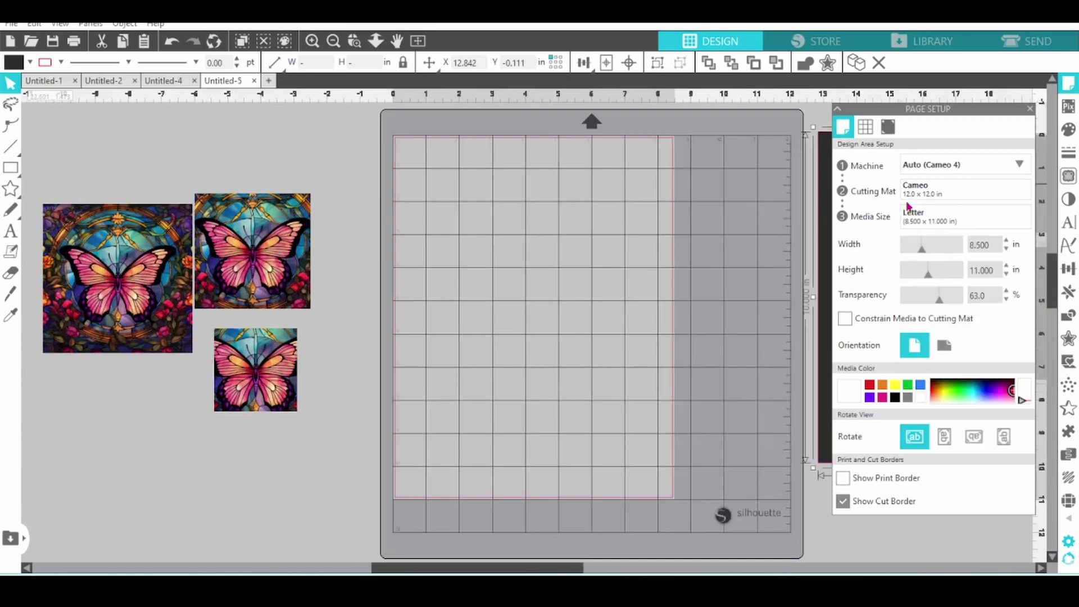
pyautogui.click(892, 128)
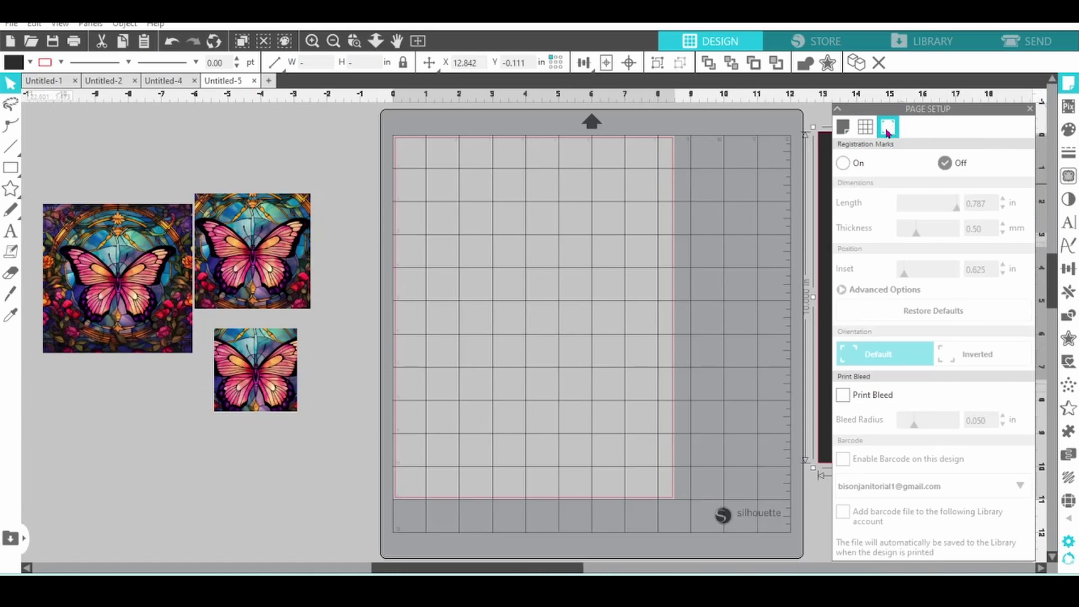
pyautogui.click(843, 163)
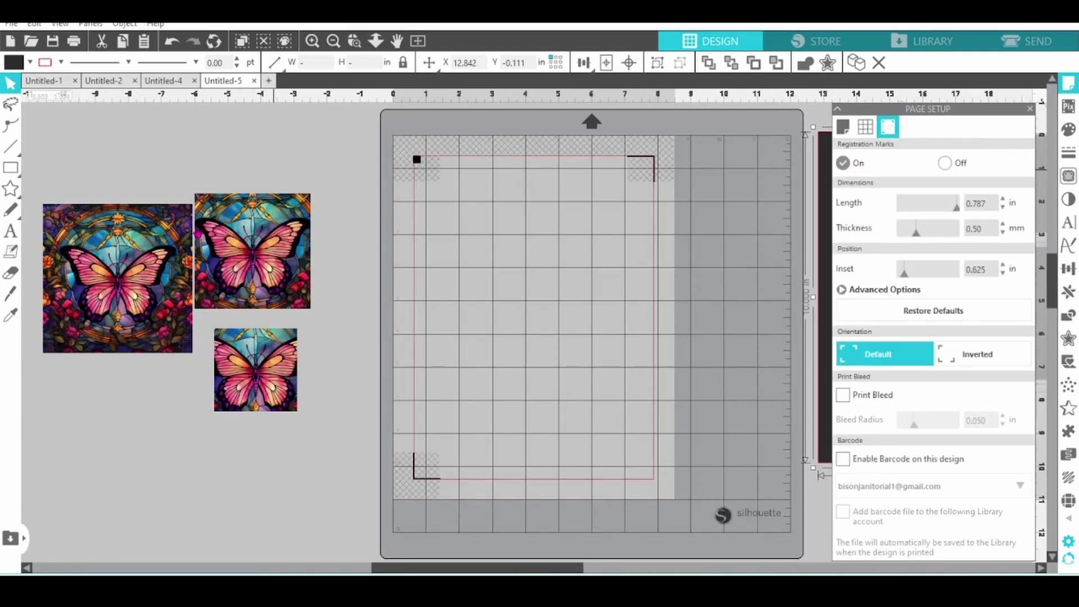
# Arrange the three butterfly images inside the cut border, the smallest beside the largest and the medium one below them, without overlaps
pyautogui.moveTo(165, 255); pyautogui.dragTo(542, 241)
pyautogui.moveTo(275, 374); pyautogui.dragTo(631, 275)
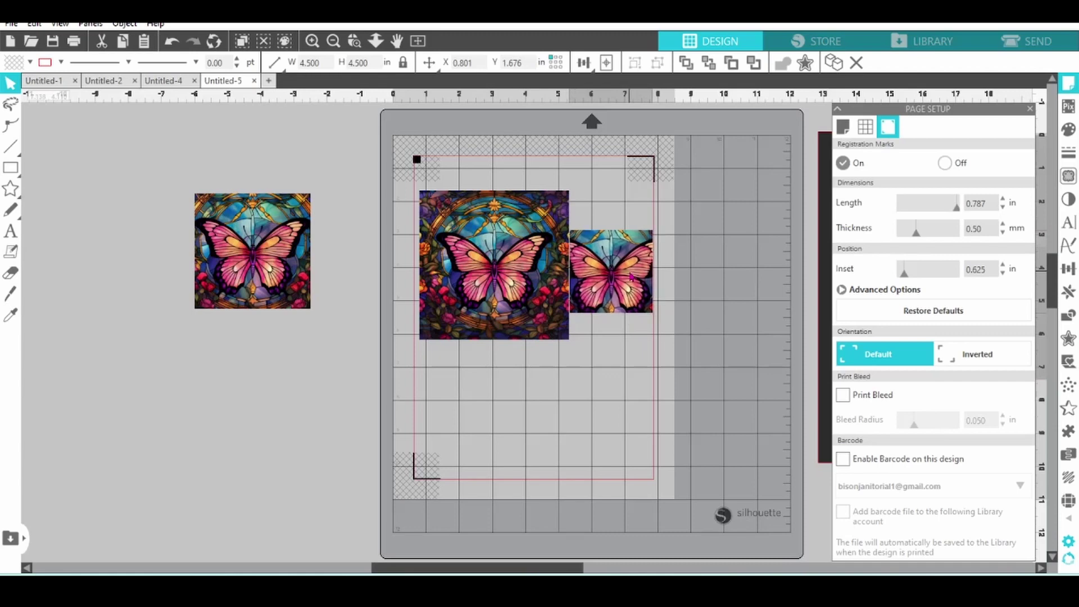
pyautogui.moveTo(497, 286); pyautogui.dragTo(494, 285)
pyautogui.moveTo(277, 264); pyautogui.dragTo(561, 421)
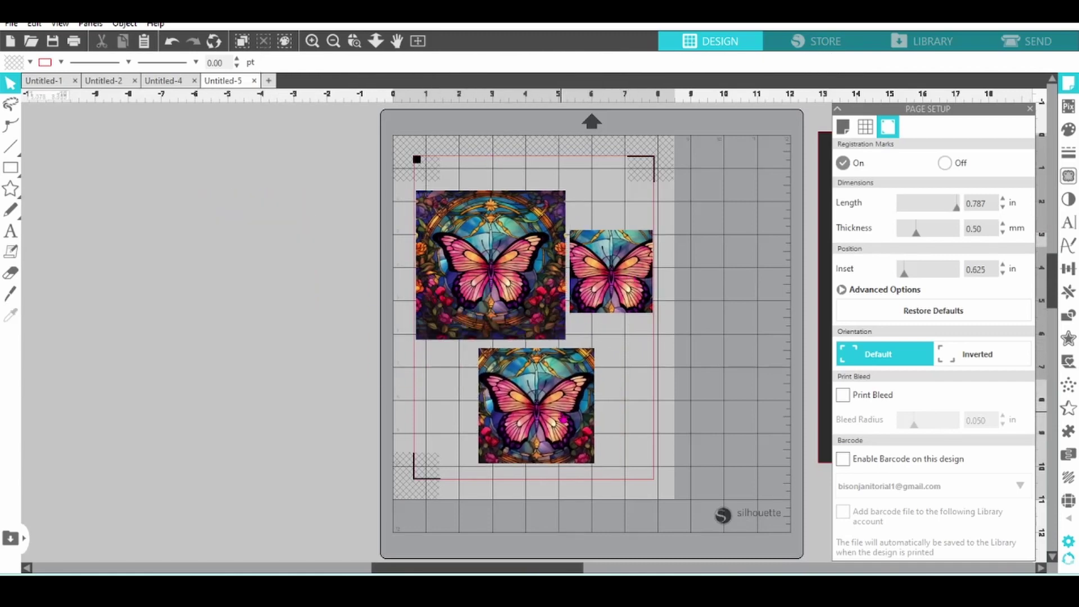
pyautogui.moveTo(622, 279); pyautogui.dragTo(620, 279)
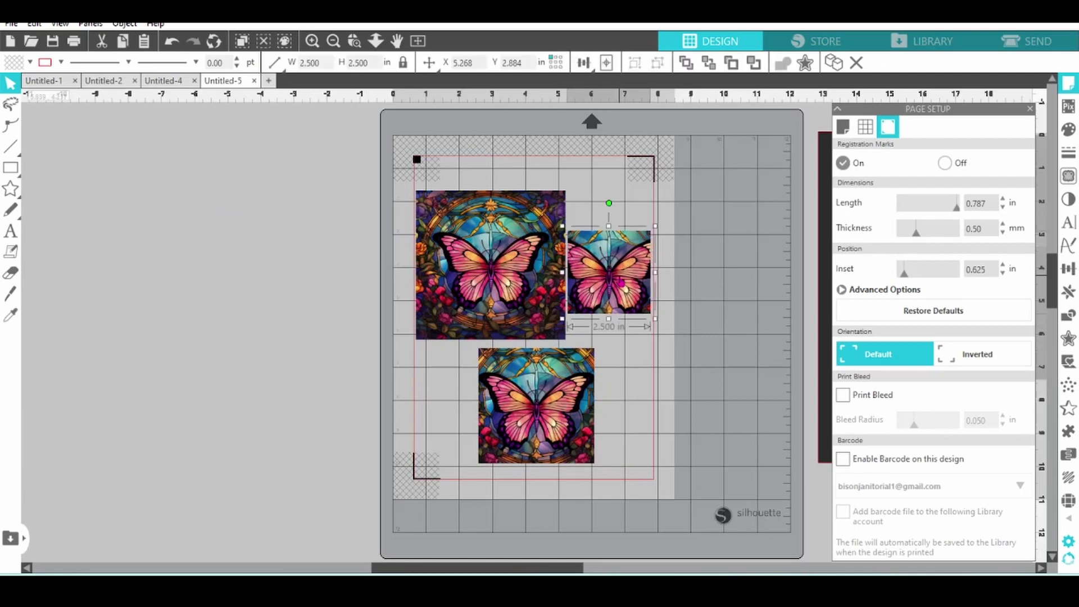
pyautogui.click(258, 273)
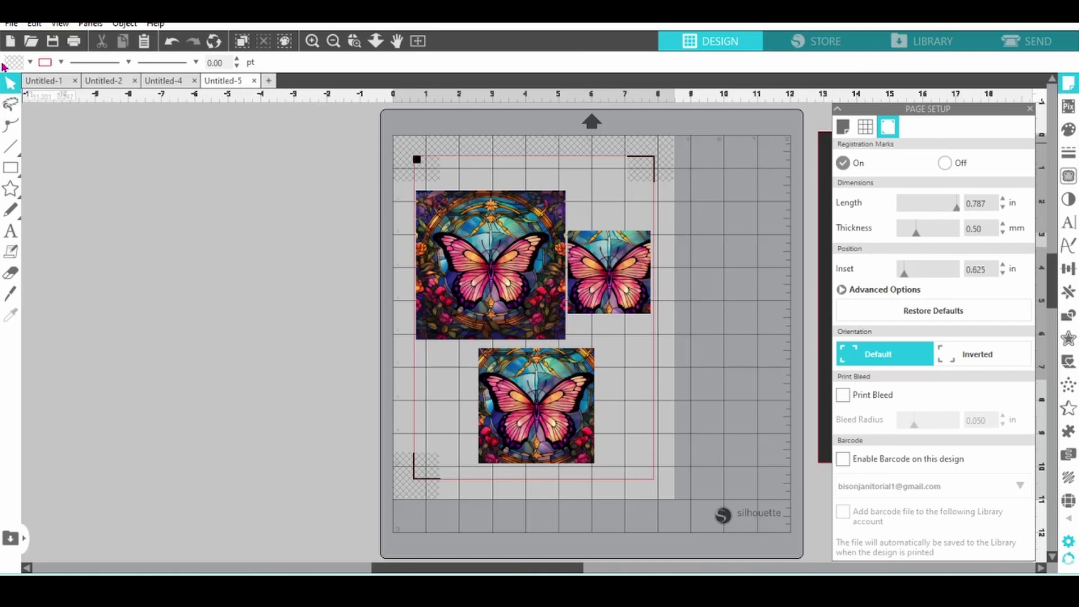
# Preview the page and print one copy of the current page on the ET-2720 Series(Network) printer
pyautogui.click(11, 25)
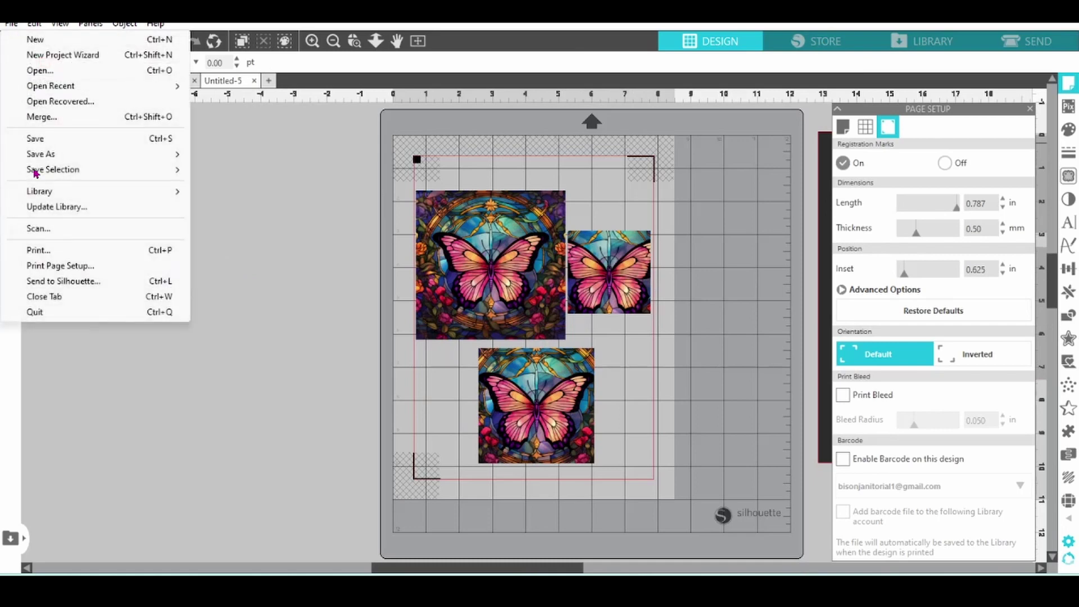
pyautogui.click(41, 252)
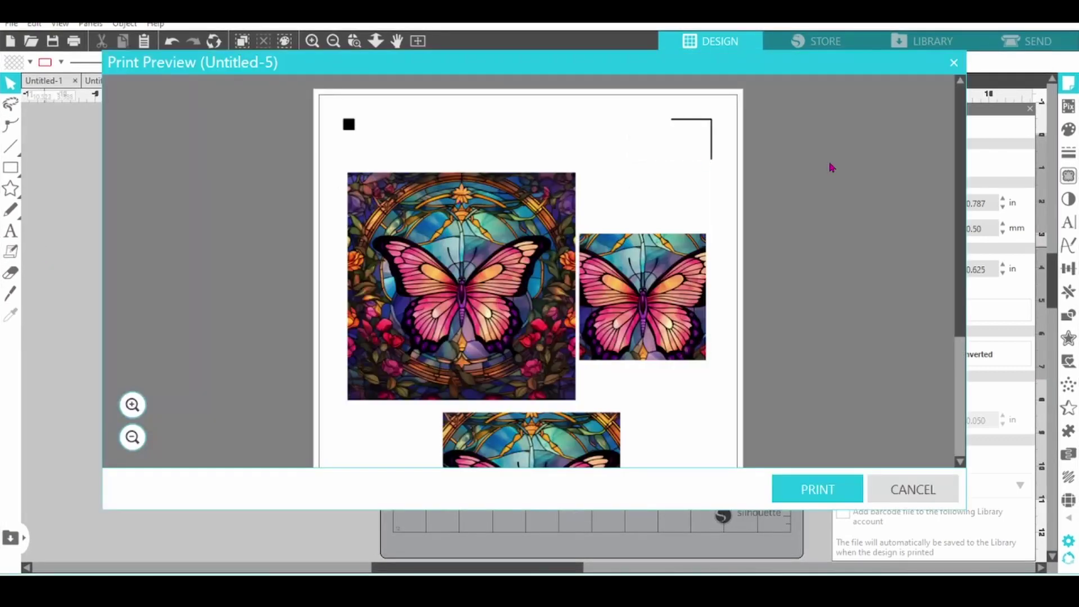
pyautogui.moveTo(961, 197)
pyautogui.mouseDown()
pyautogui.moveTo(978, 316)
pyautogui.moveTo(977, 186)
pyautogui.mouseUp()
pyautogui.click(838, 489)
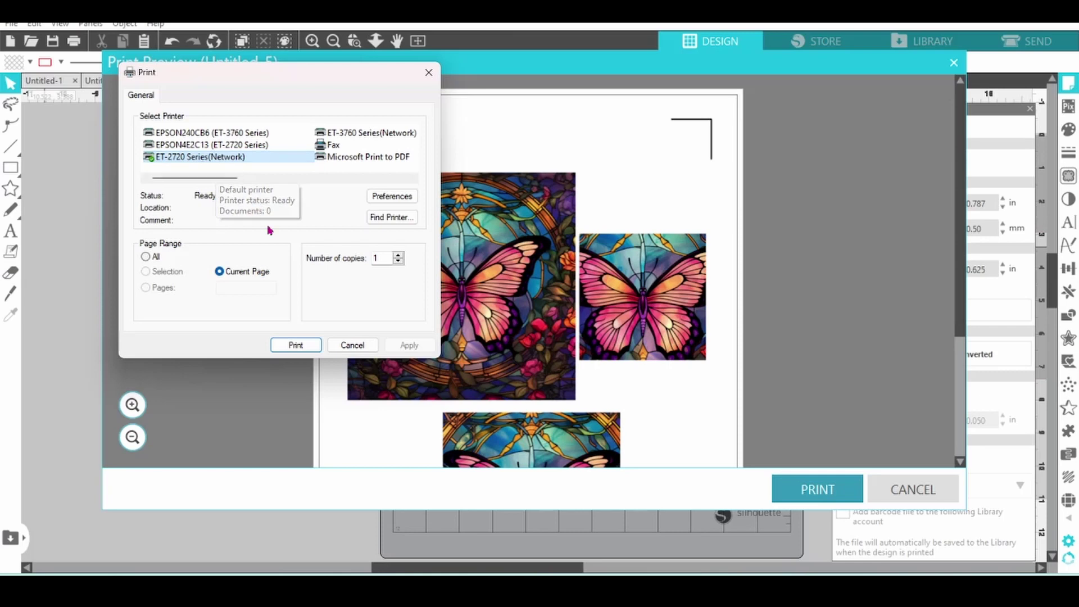
pyautogui.click(296, 345)
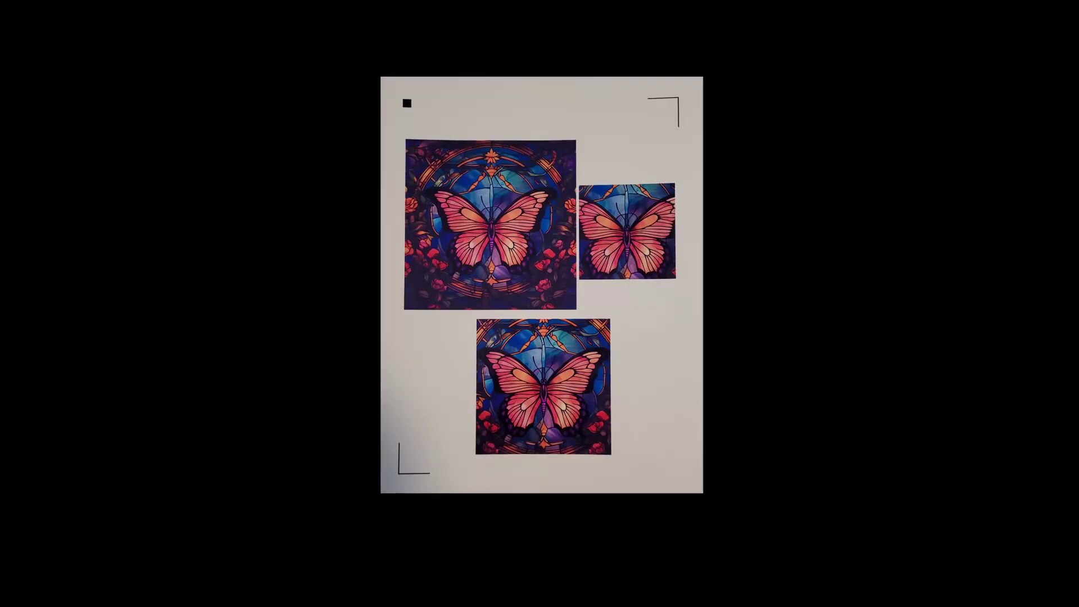